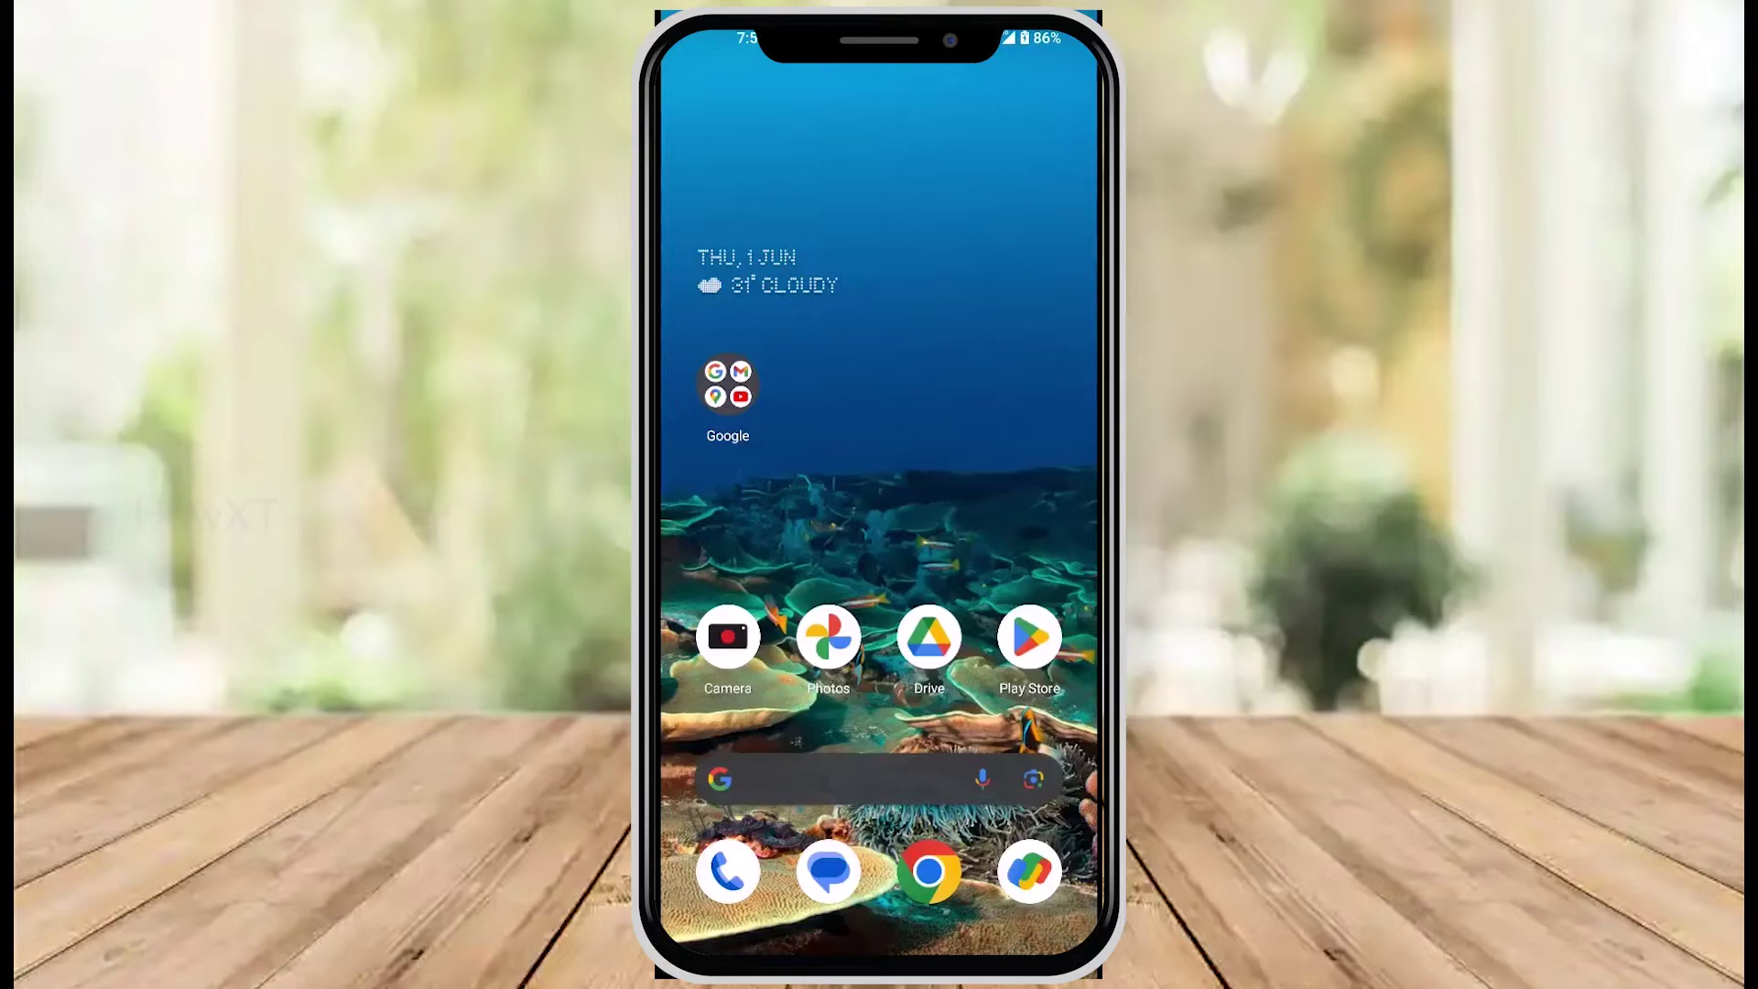
Step: Open the Google Drive app from the phone's list of installed apps
{"action": "scroll", "coordinate": [878, 494], "scroll_direction": "down", "scroll_amount": 3}
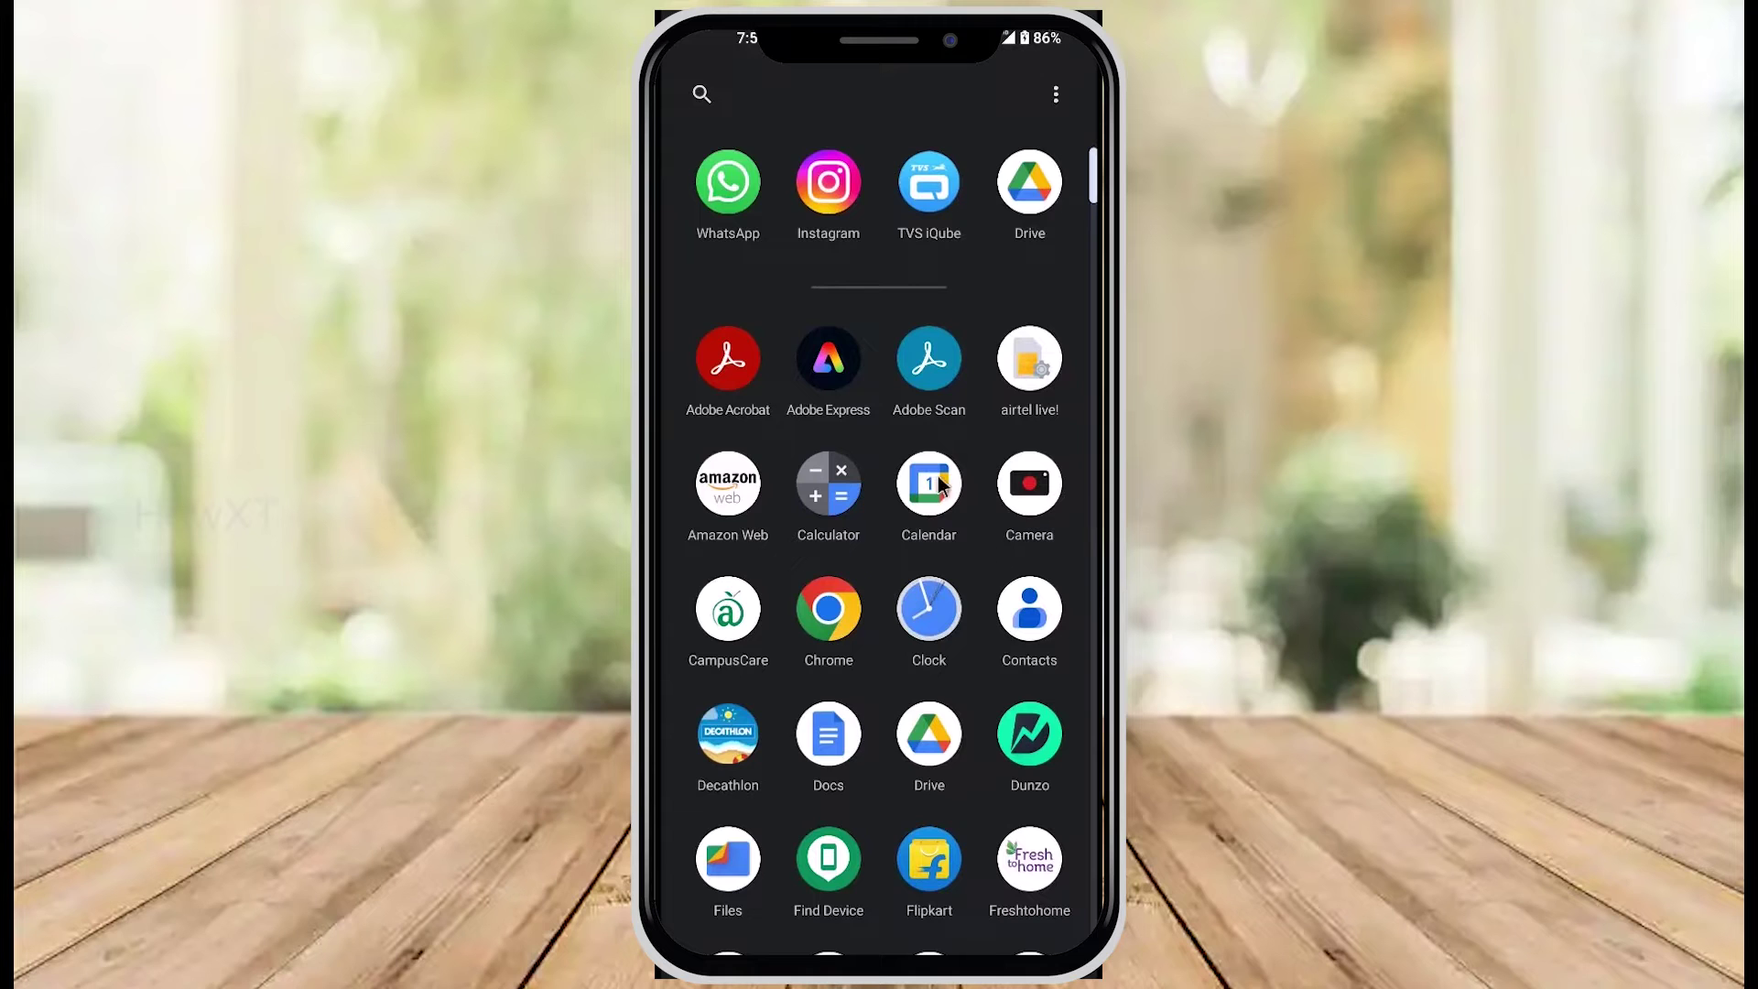
{"action": "left_click", "coordinate": [1031, 210]}
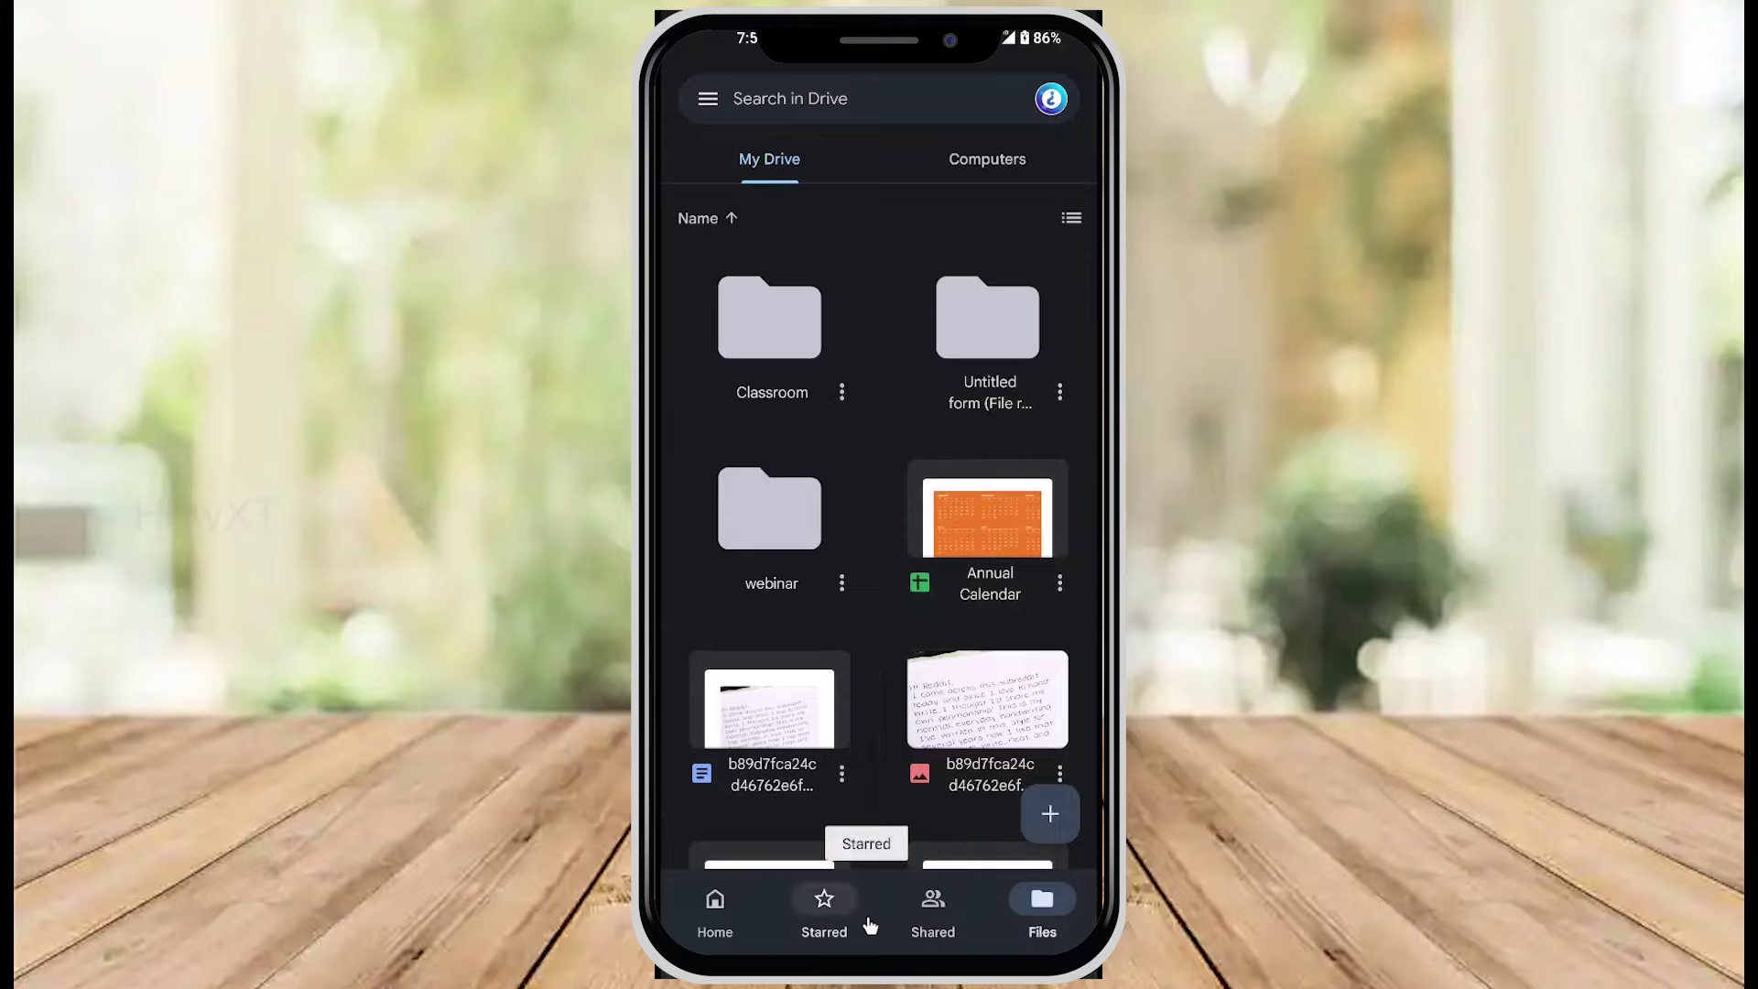
Step: Look through Drive's Shared, Home, Starred, Files and Computers sections, ending on My Drive
{"action": "left_click", "coordinate": [933, 905]}
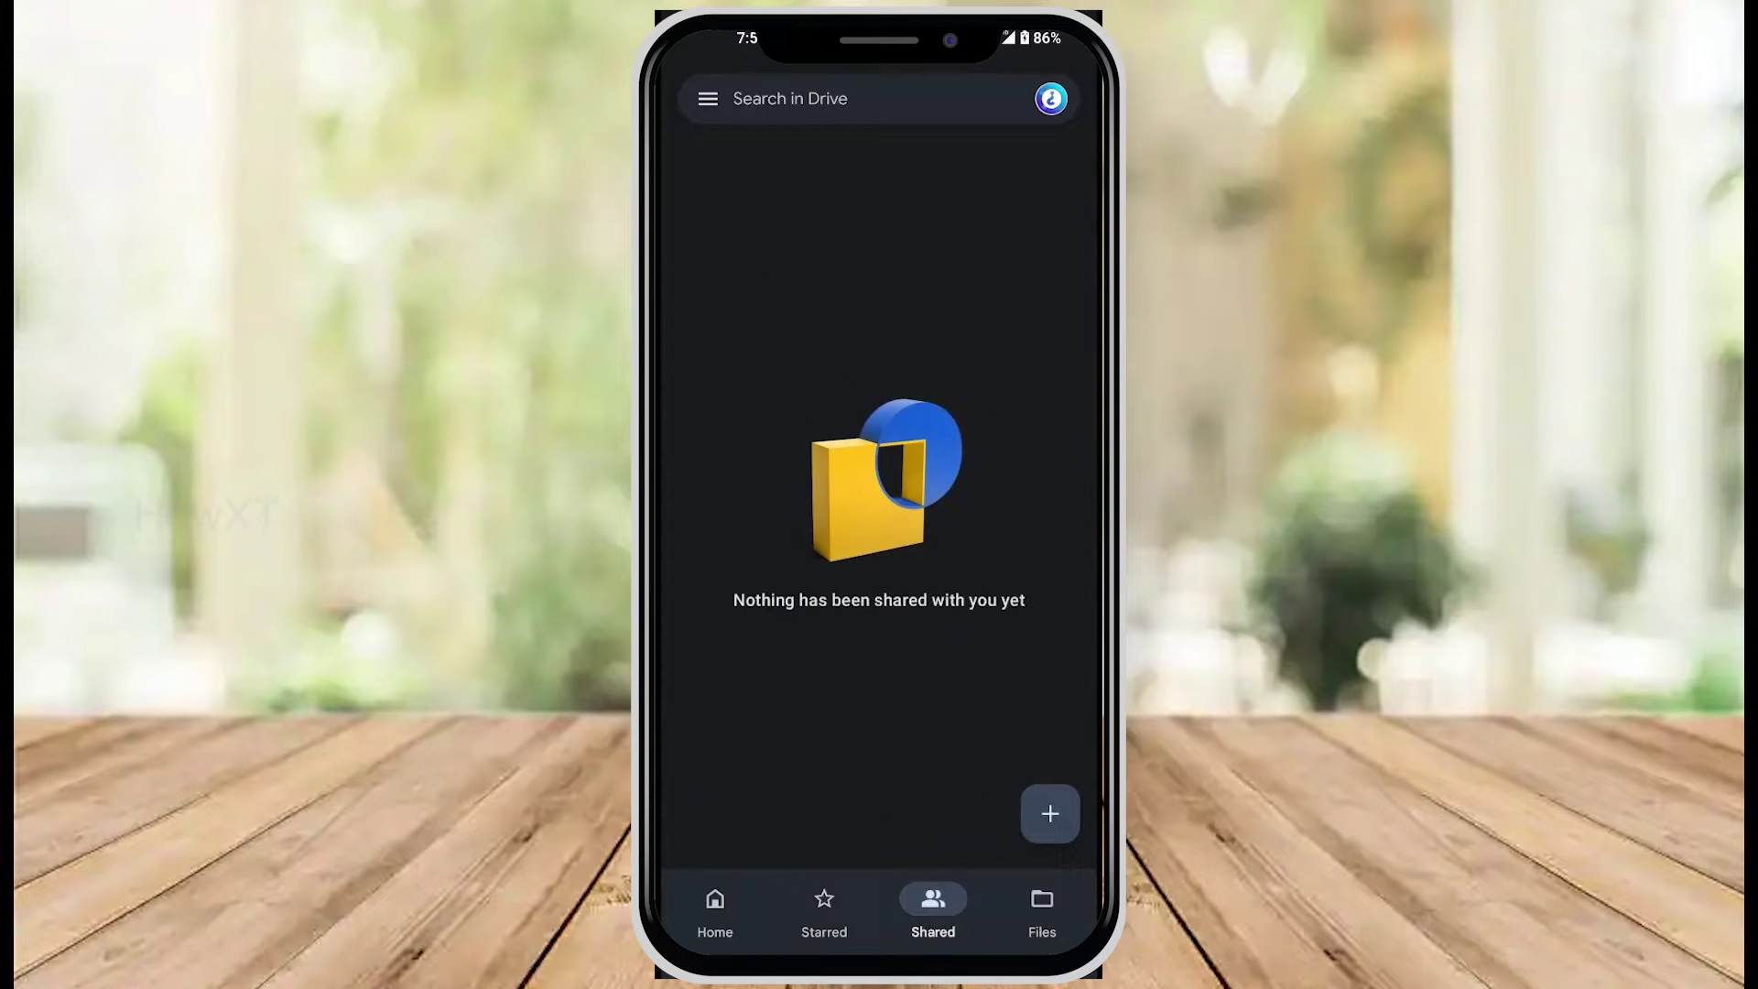
{"action": "left_click", "coordinate": [714, 905]}
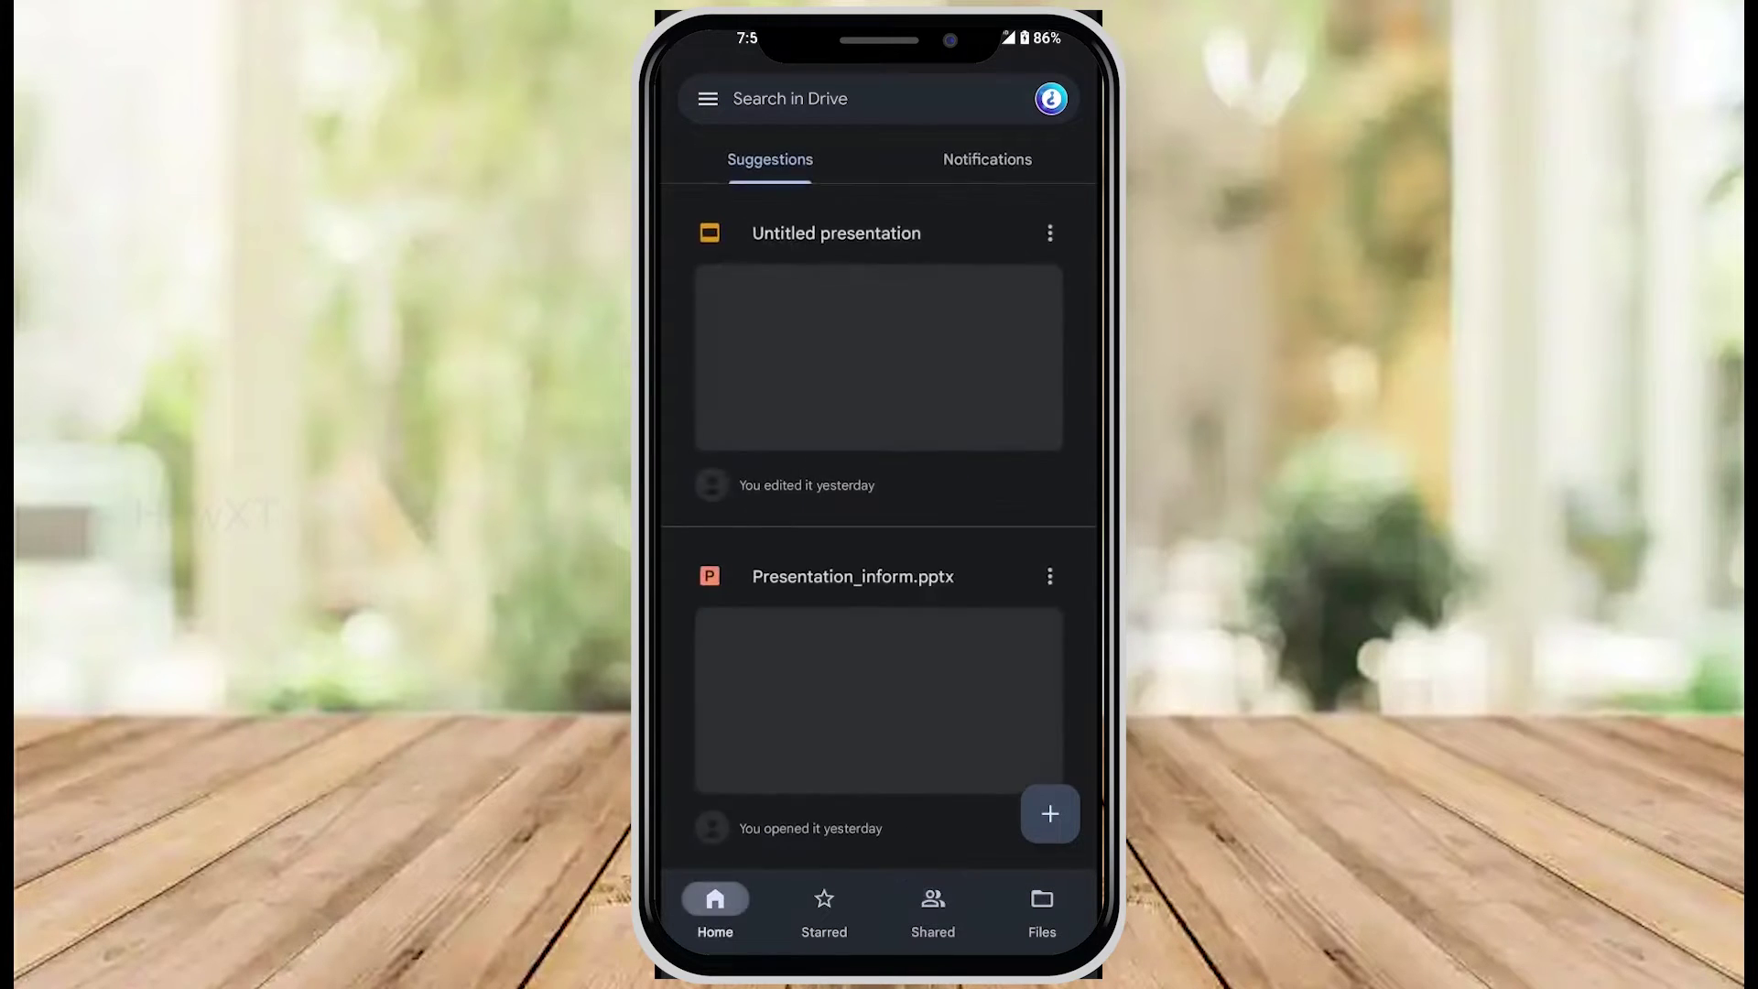
{"action": "left_click", "coordinate": [1042, 905]}
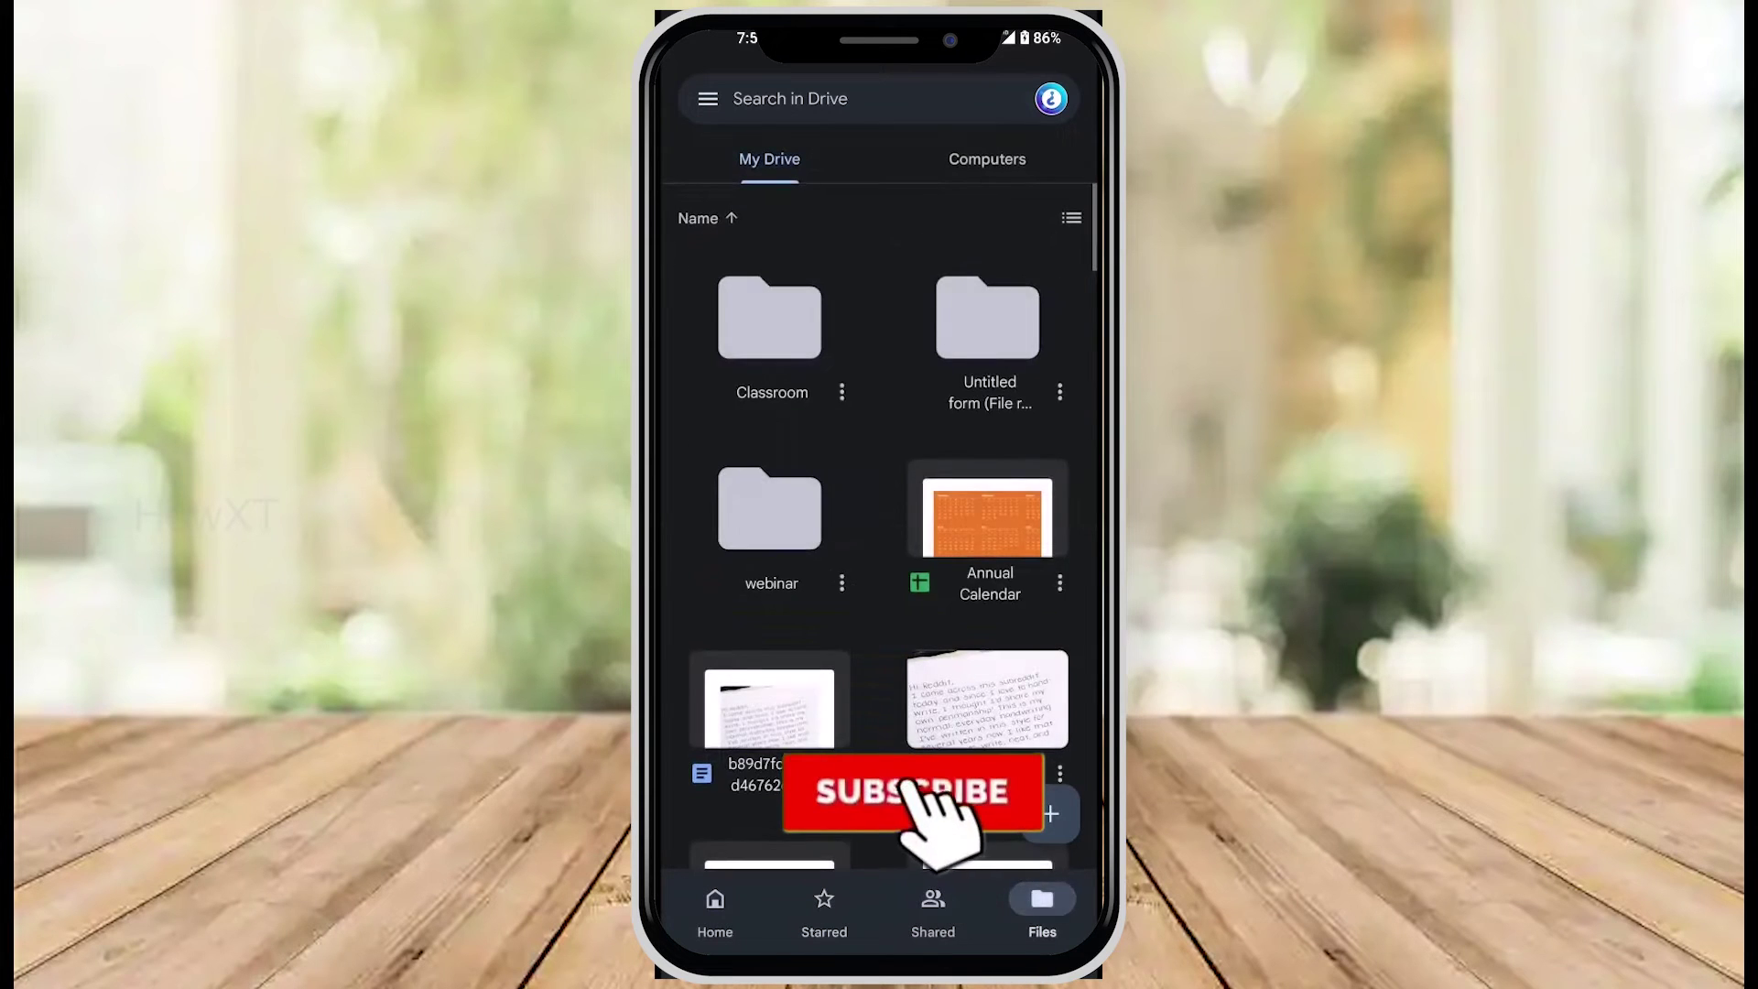
{"action": "left_click", "coordinate": [824, 905]}
{"action": "left_click", "coordinate": [1042, 905]}
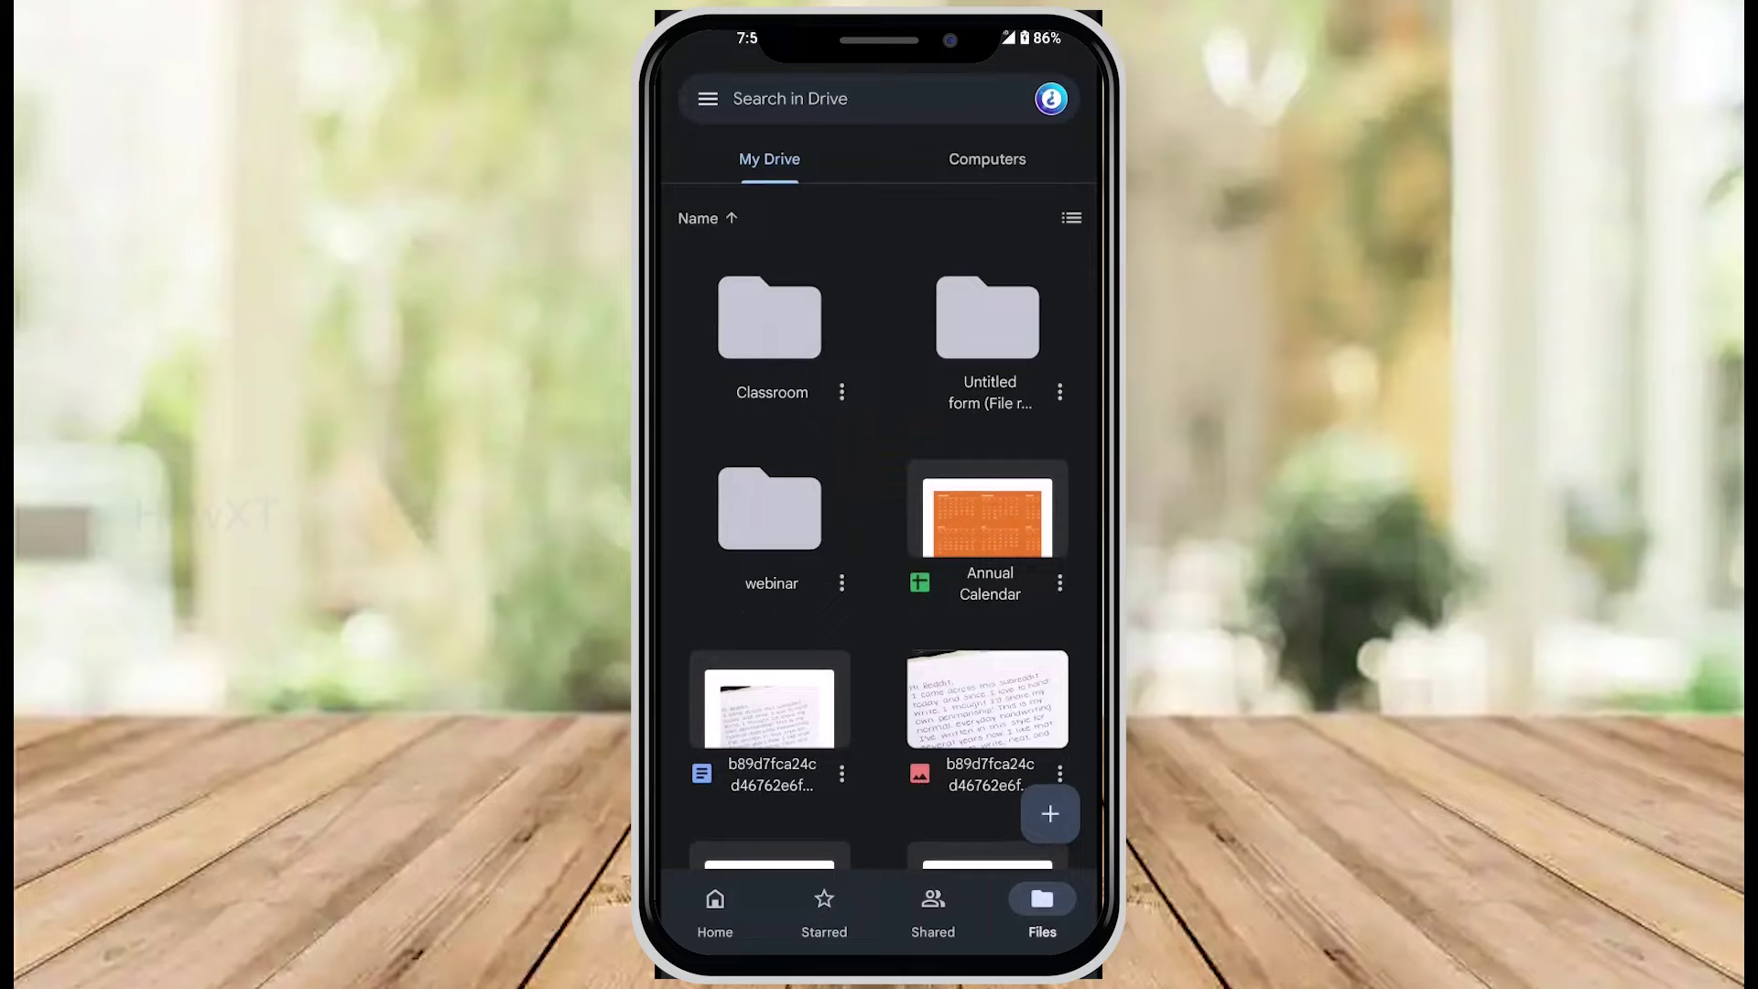
{"action": "left_click", "coordinate": [996, 138]}
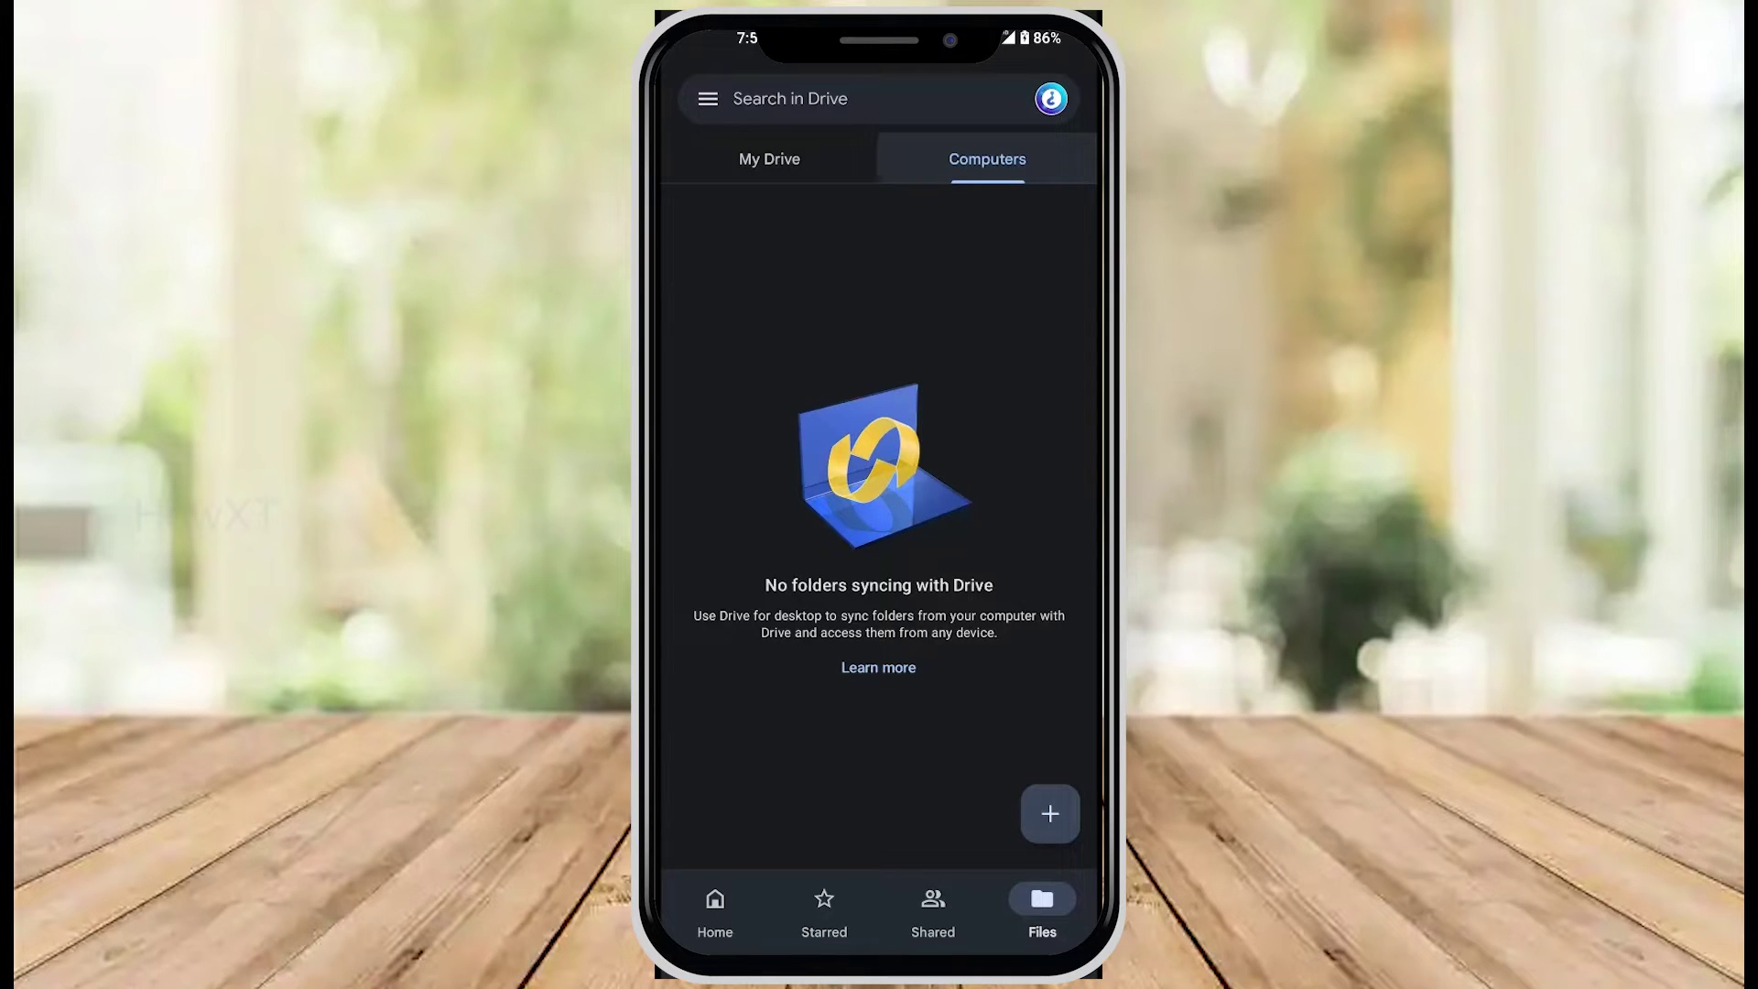
{"action": "left_click", "coordinate": [735, 174]}
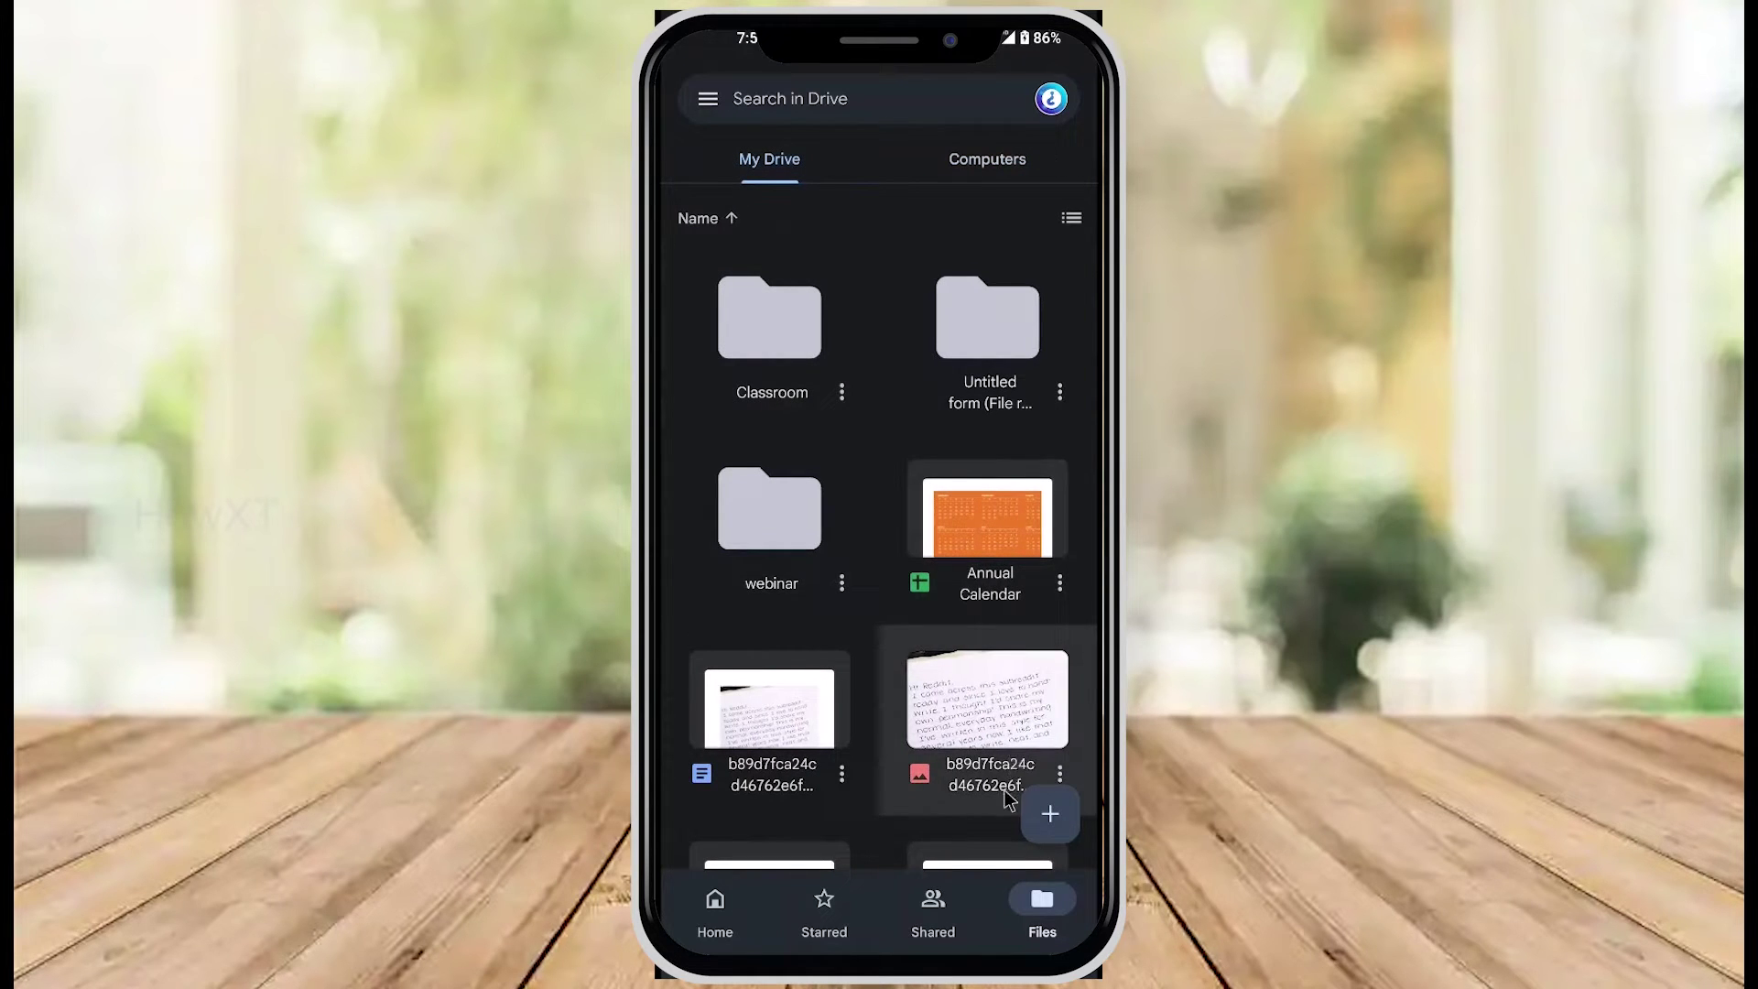
Step: Create a new folder named Website in My Drive
{"action": "left_click", "coordinate": [1051, 815]}
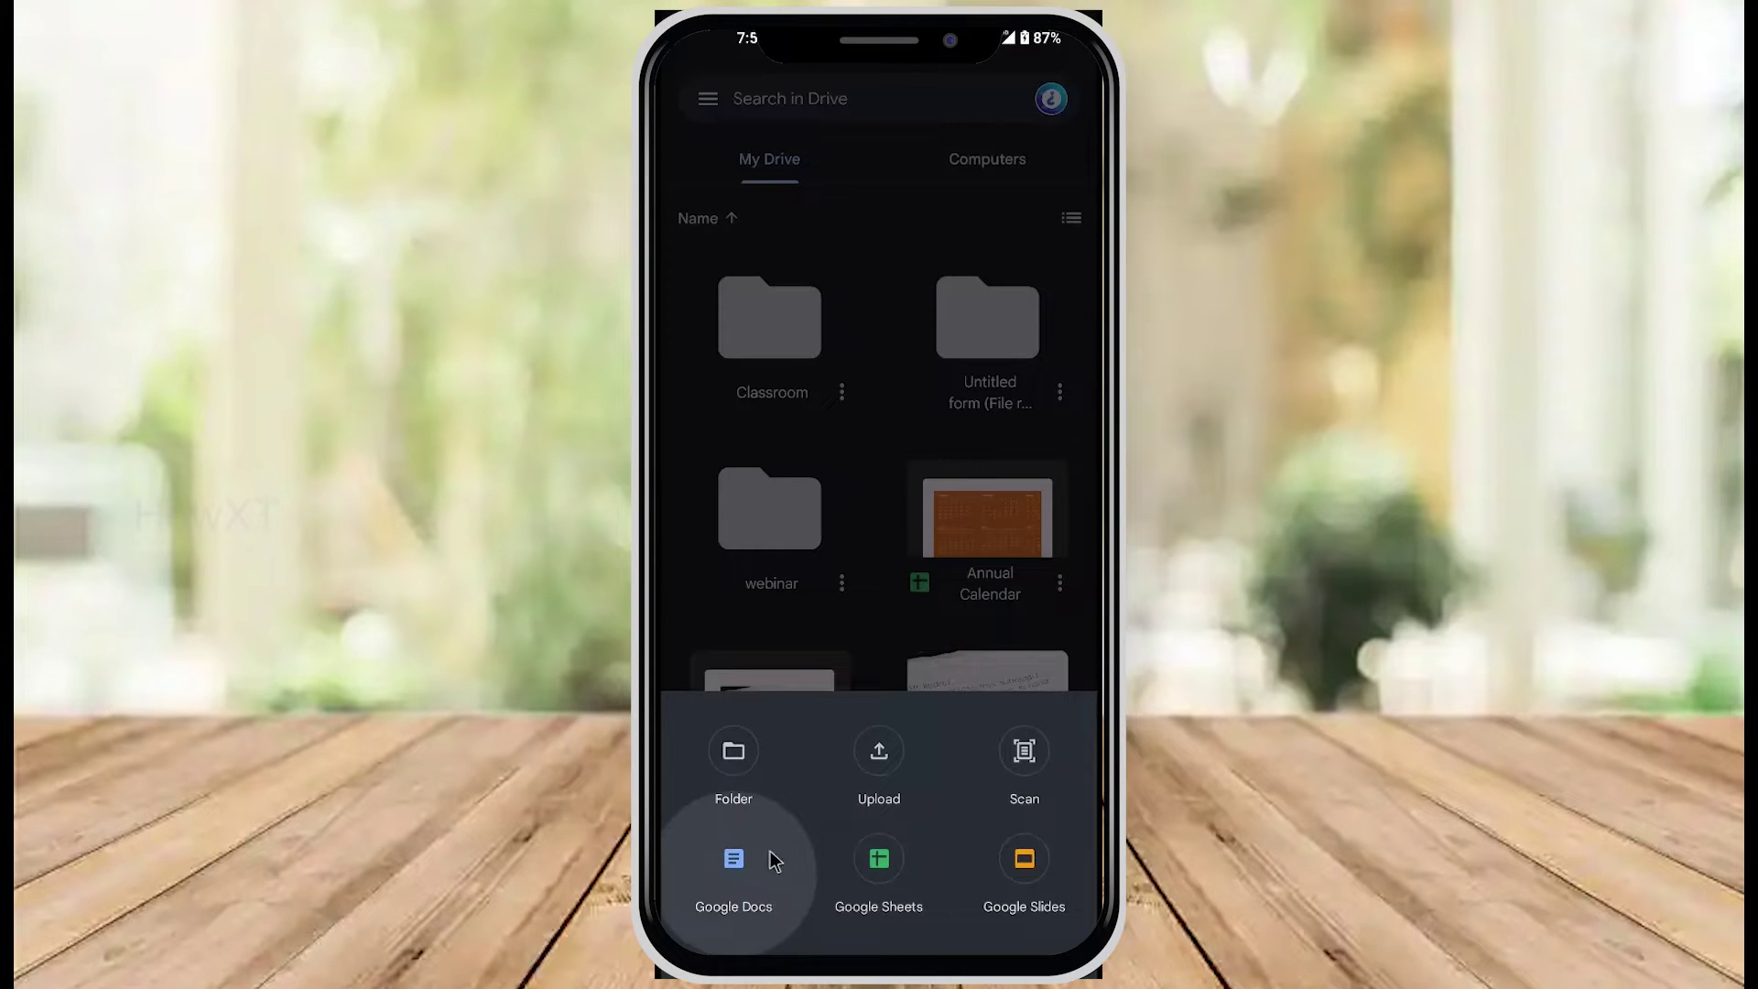
{"action": "left_click", "coordinate": [750, 774]}
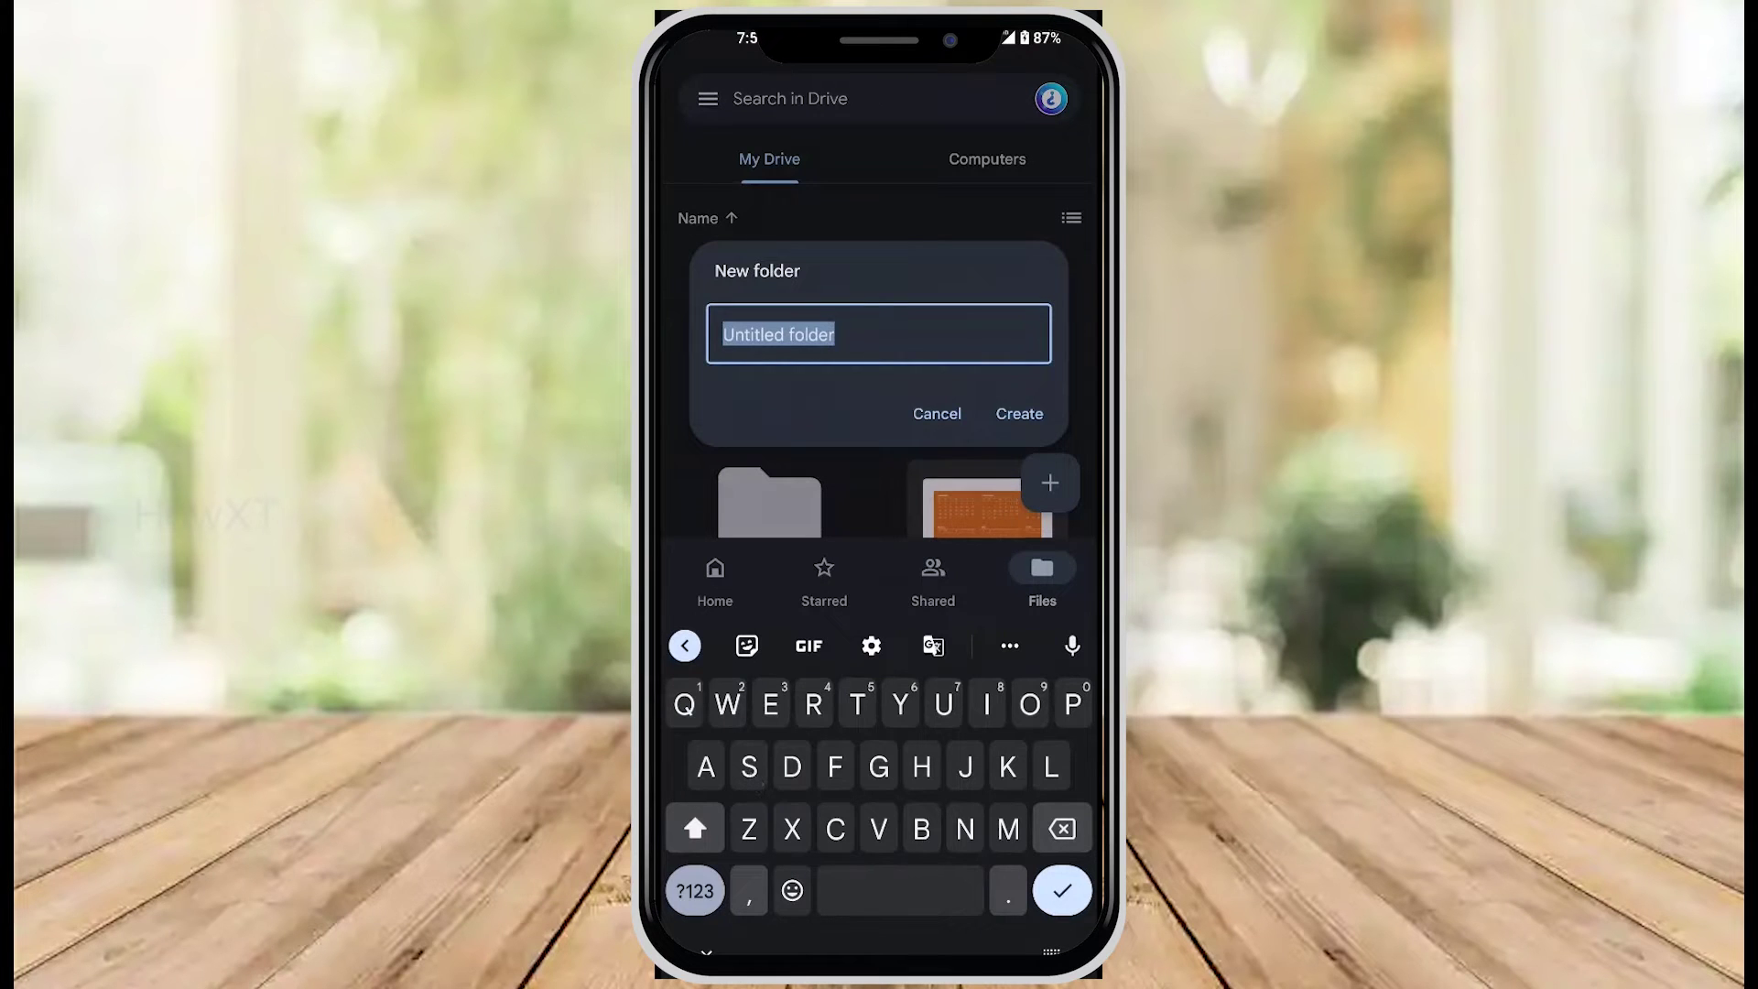
{"action": "key", "text": "BackSpace"}
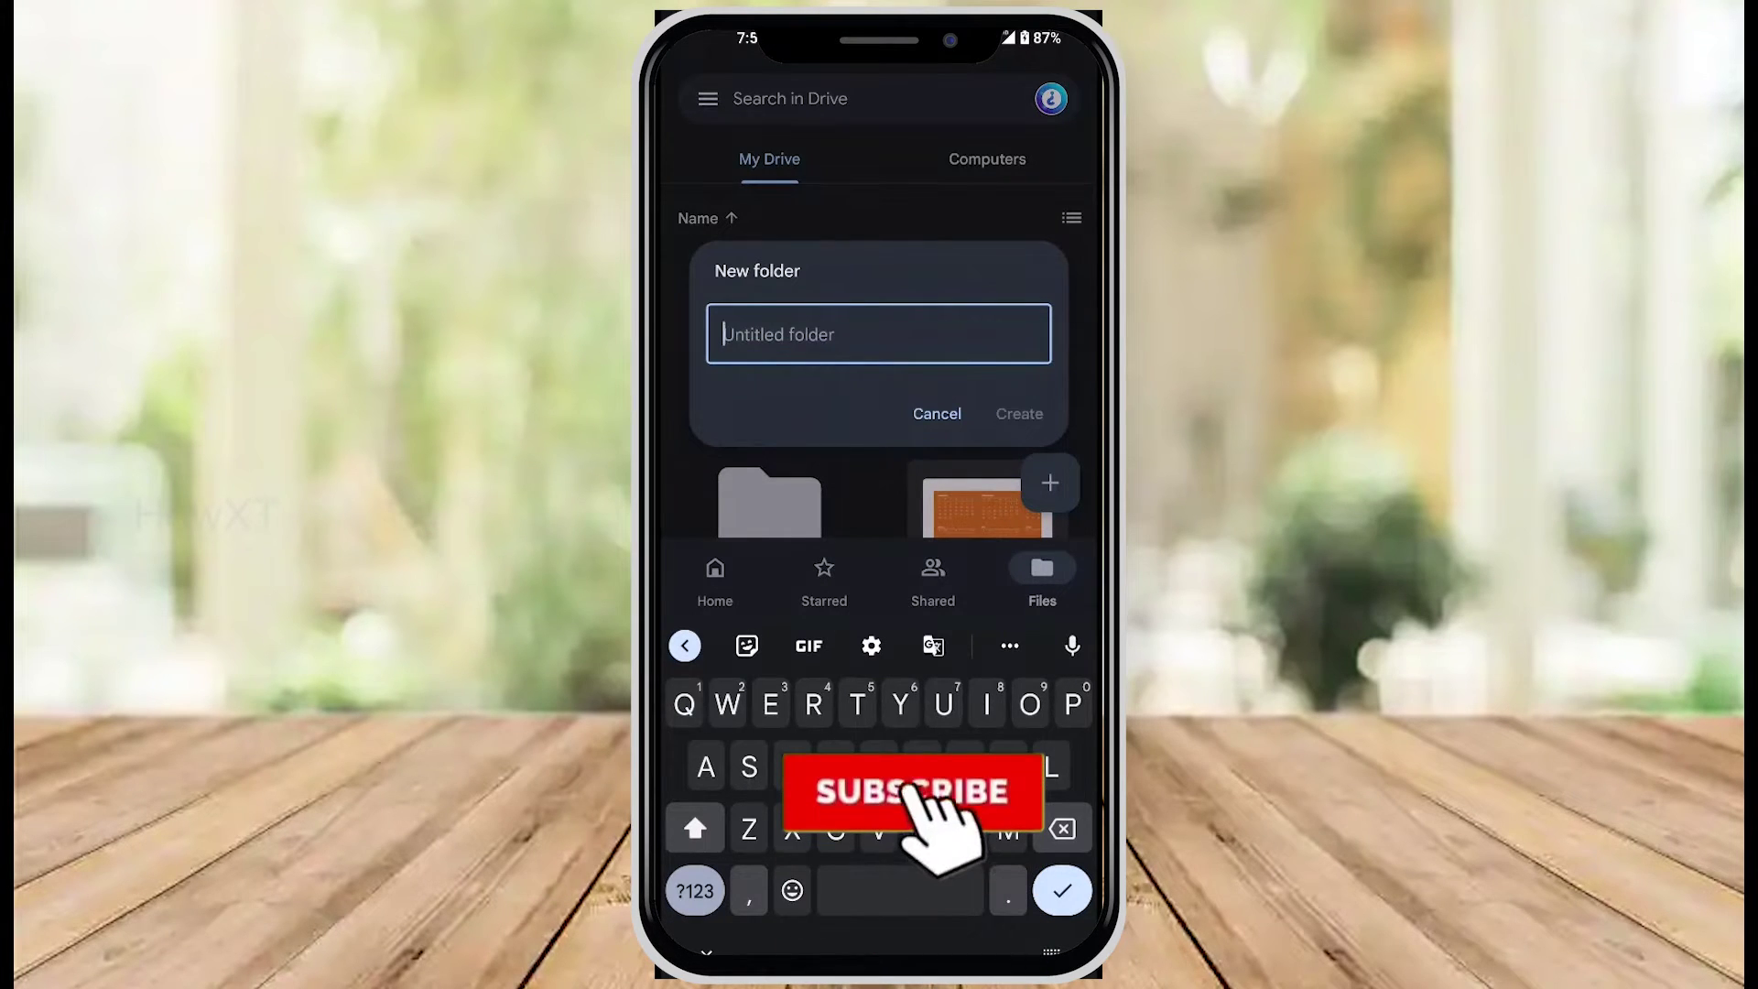
{"action": "type", "text": "Website"}
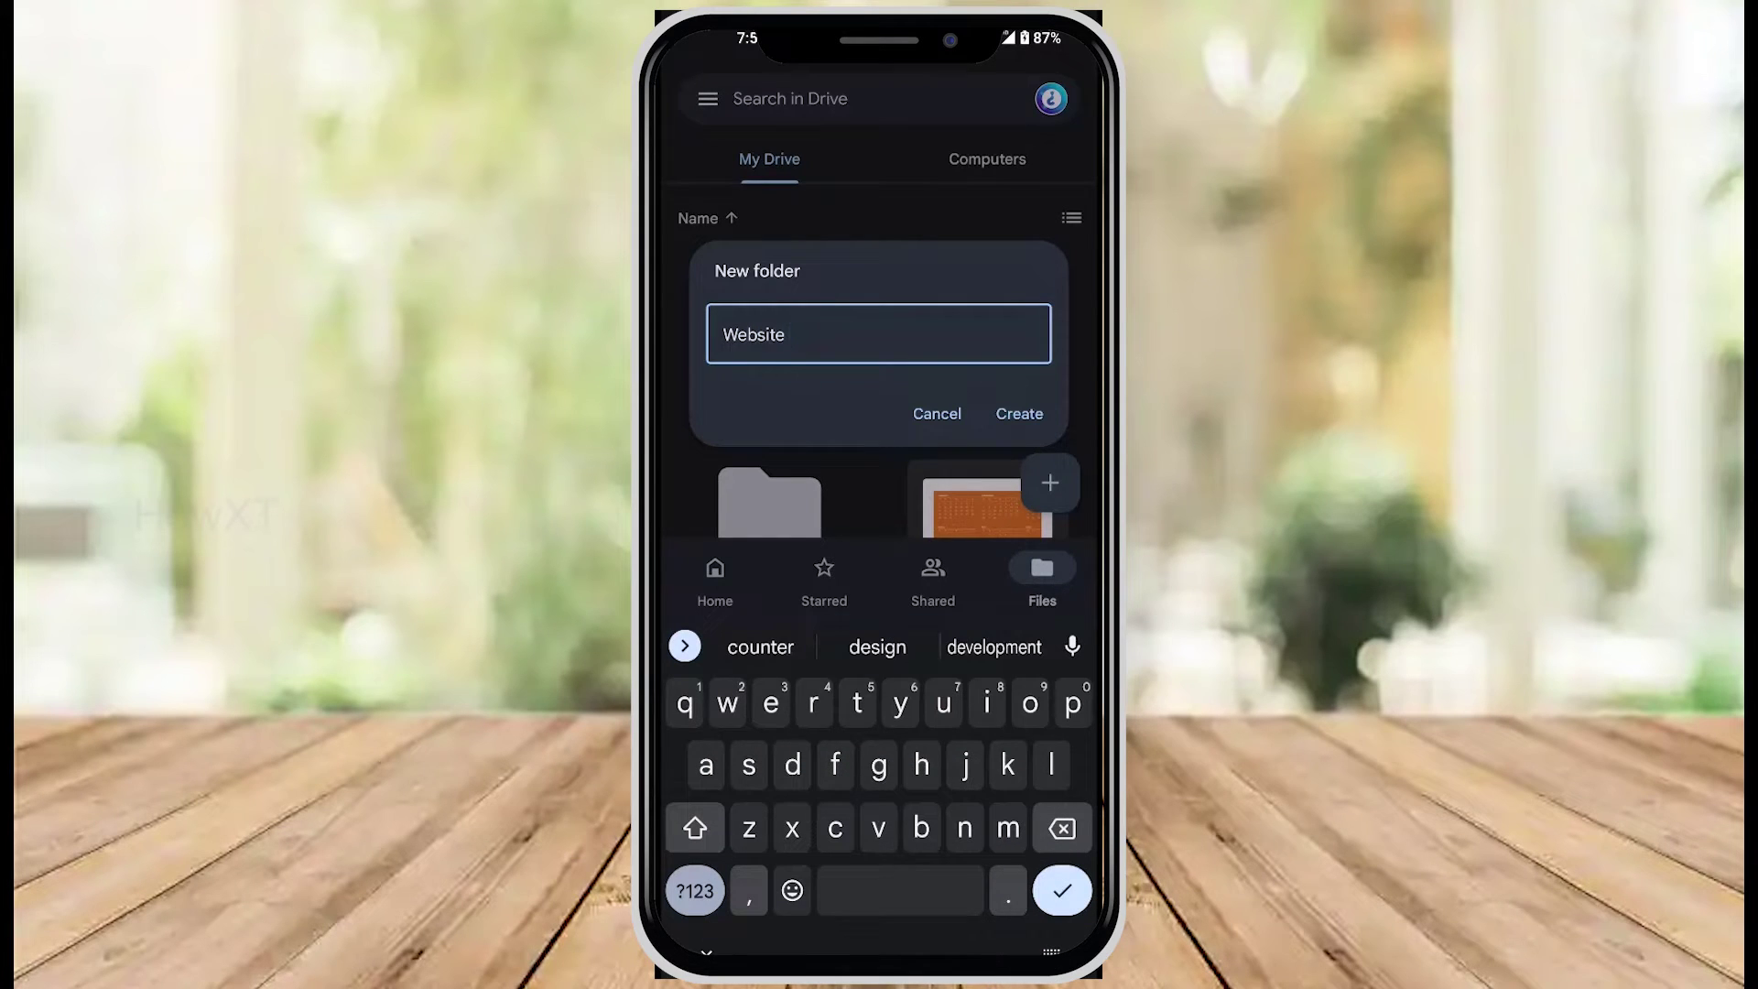
{"action": "key", "text": "Return"}
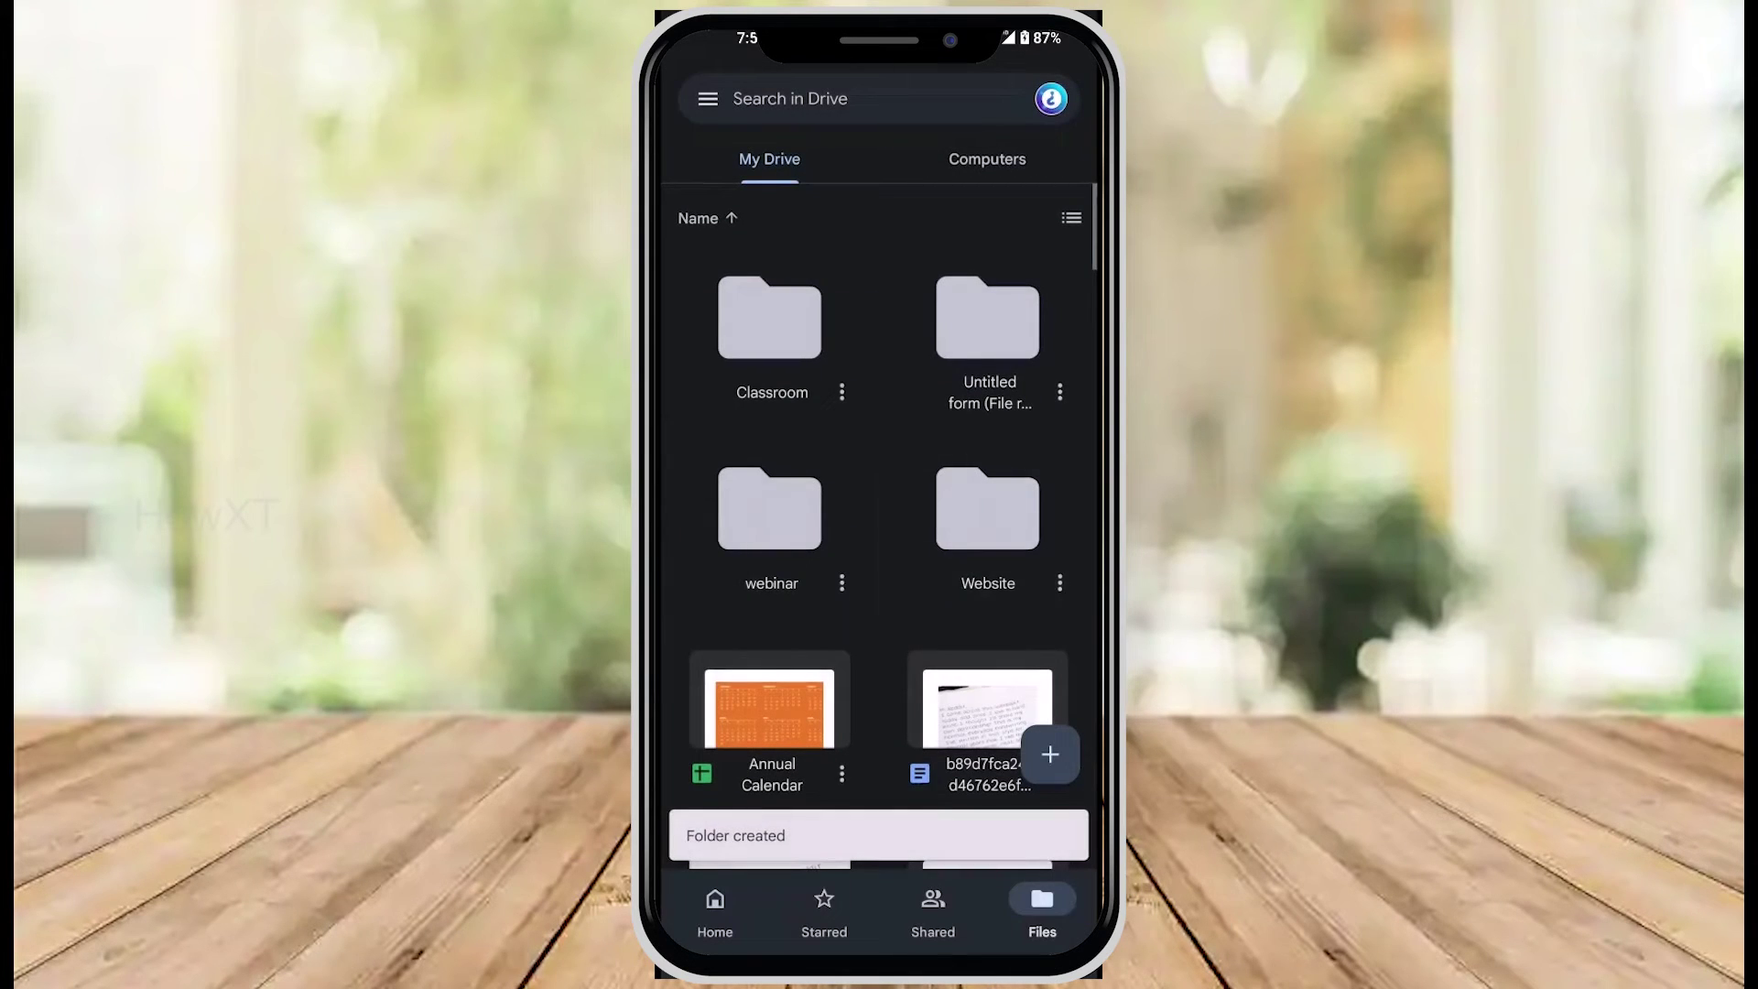
Step: Create a text document inside the Website folder containing the word Test, then save and close it
{"action": "left_click_drag", "start_coordinate": [898, 489], "coordinate": [963, 492]}
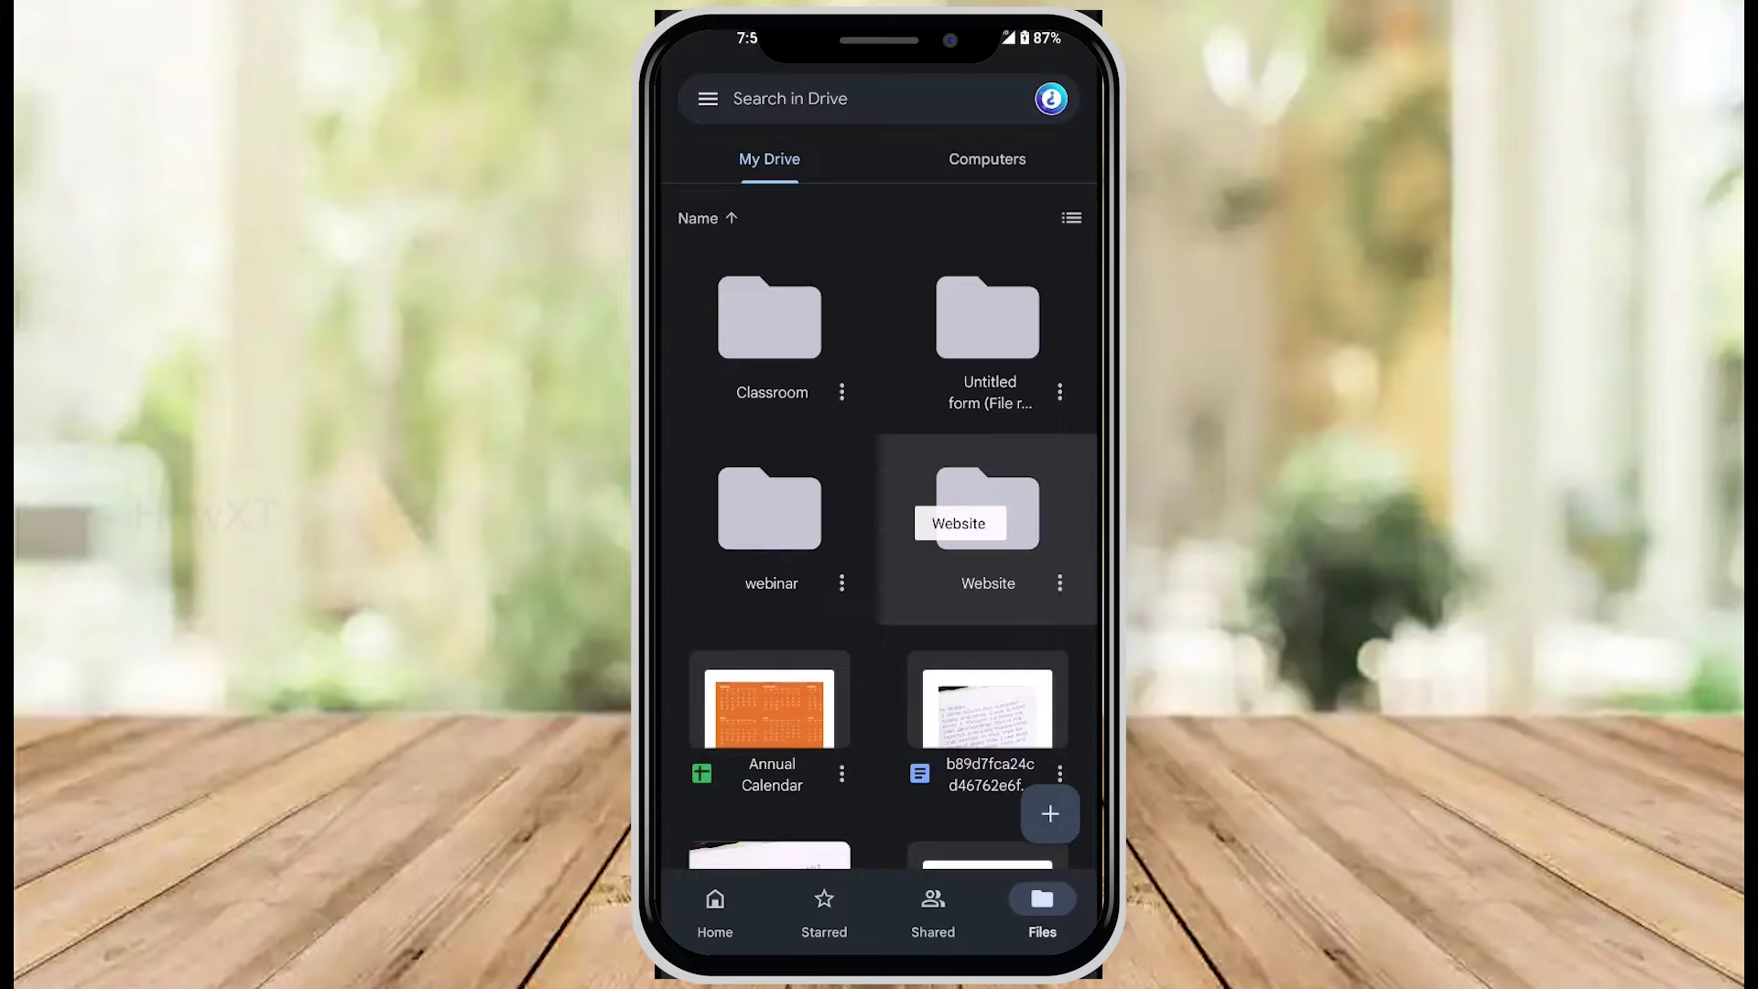
{"action": "left_click", "coordinate": [1006, 558]}
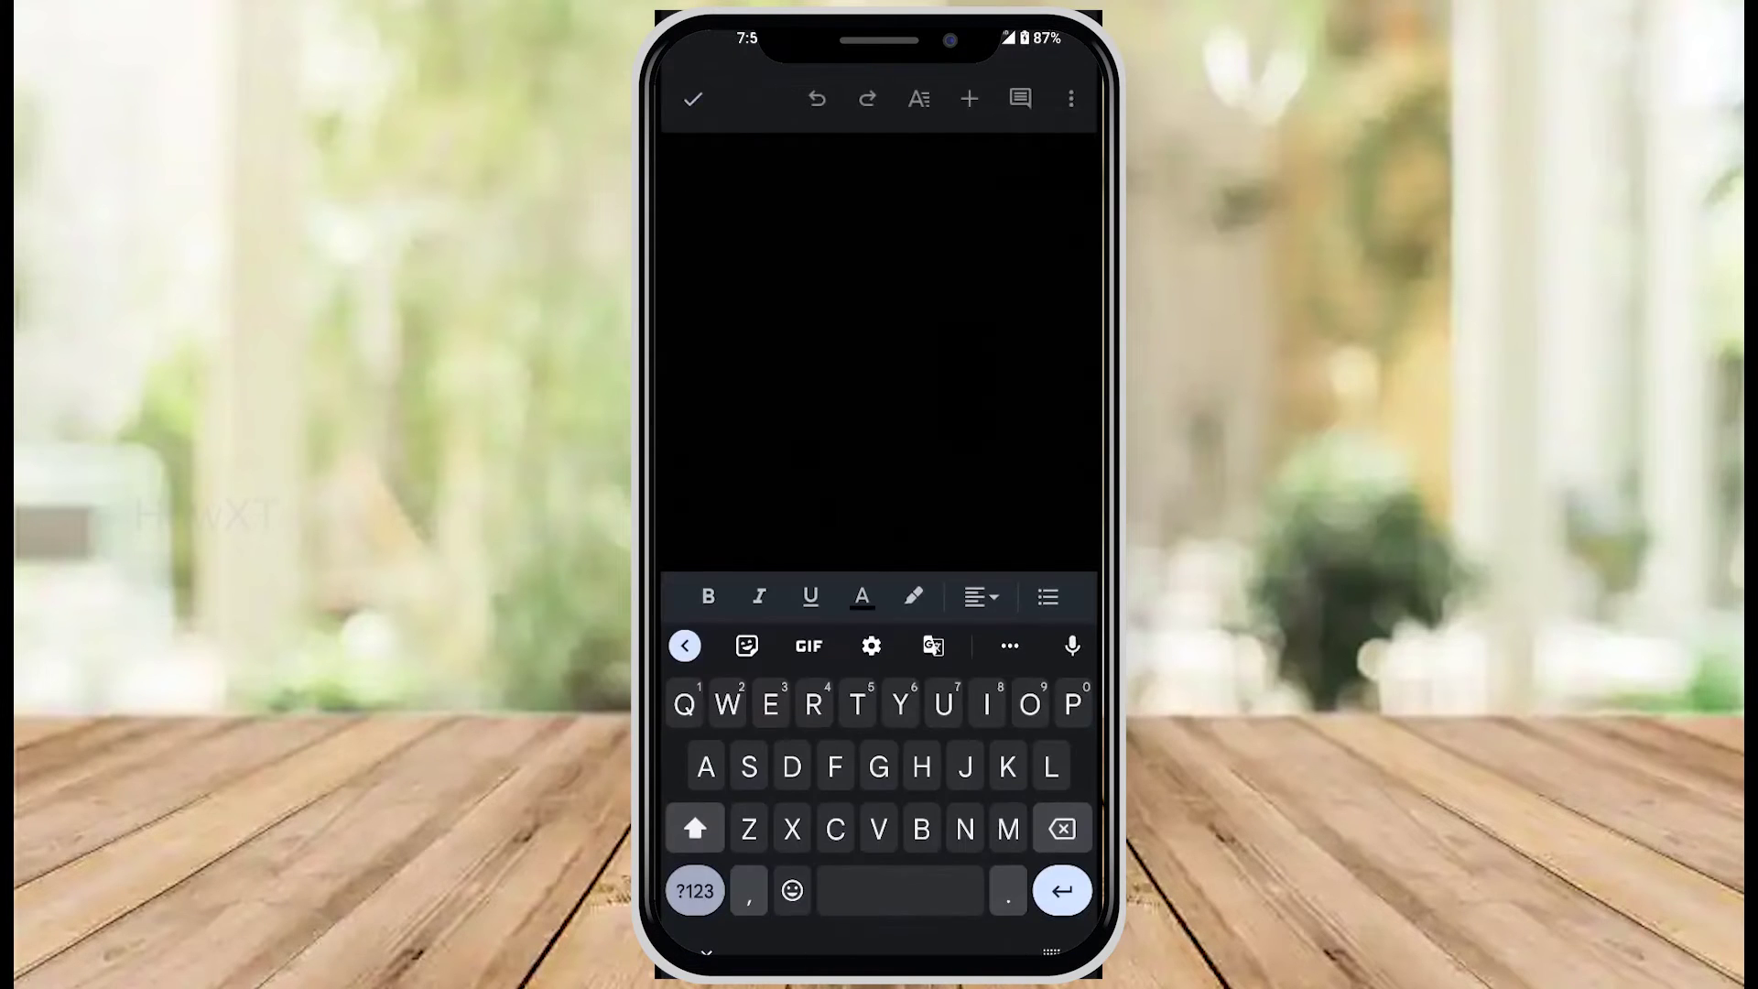
{"action": "type", "text": "est"}
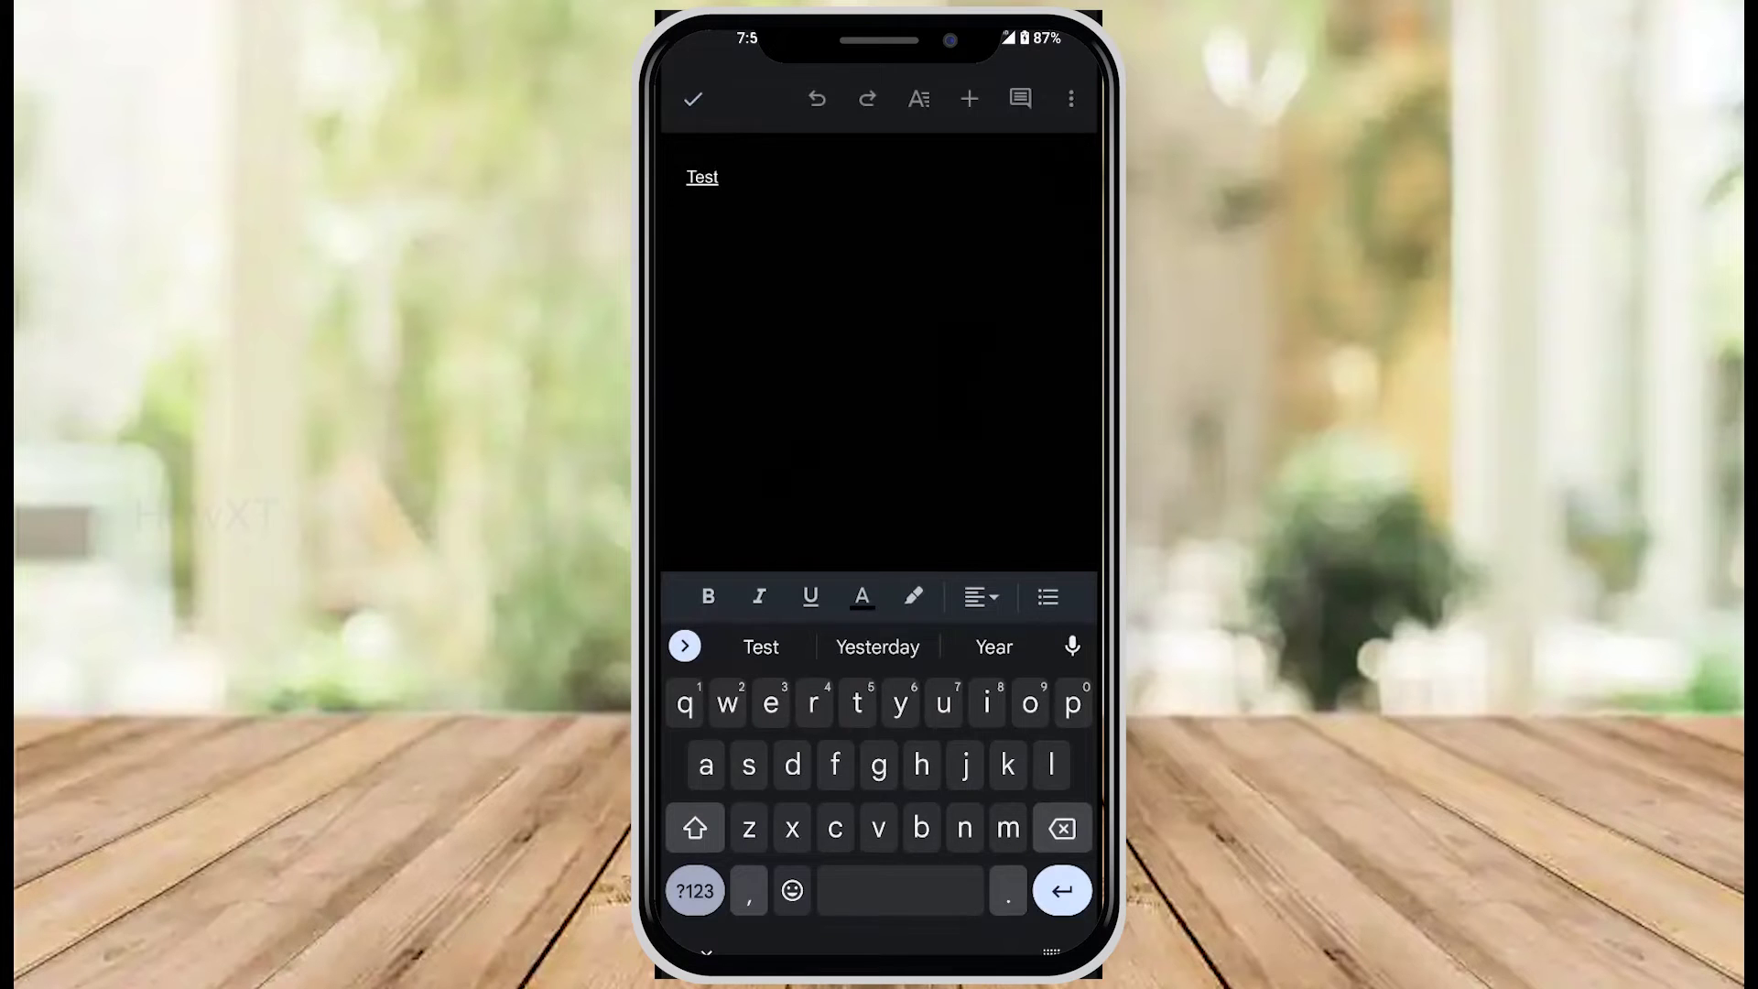
{"action": "left_click", "coordinate": [693, 98]}
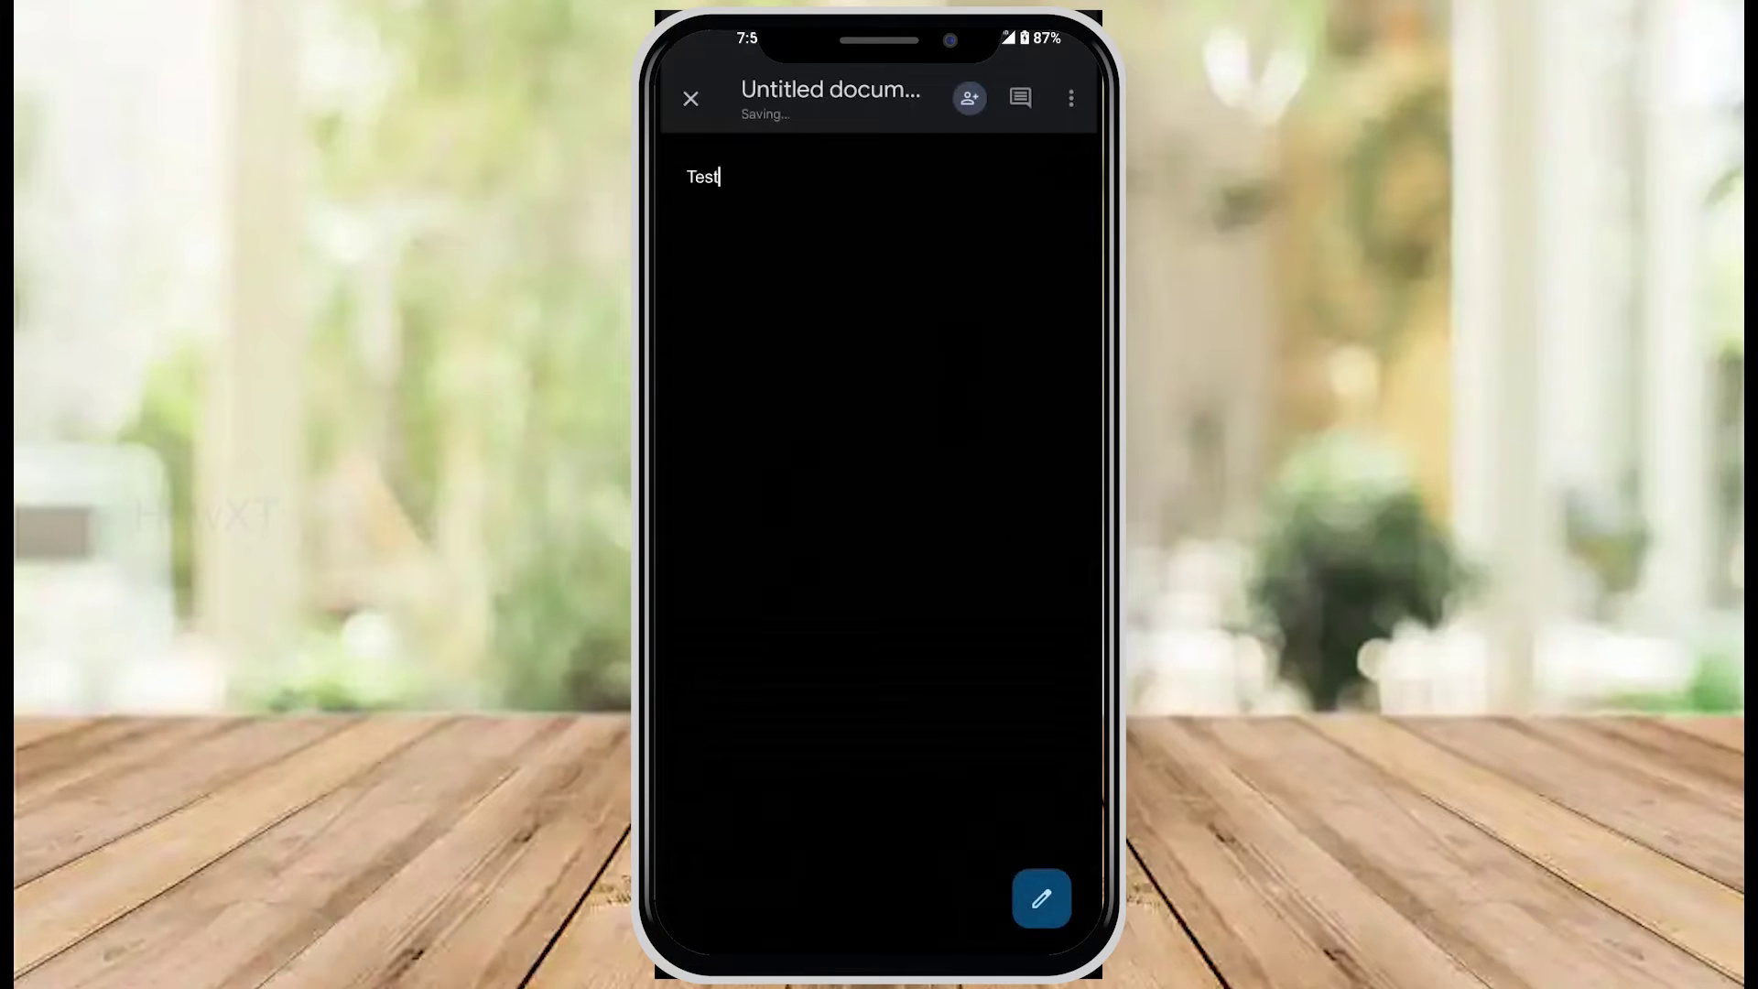
{"action": "left_click", "coordinate": [691, 98]}
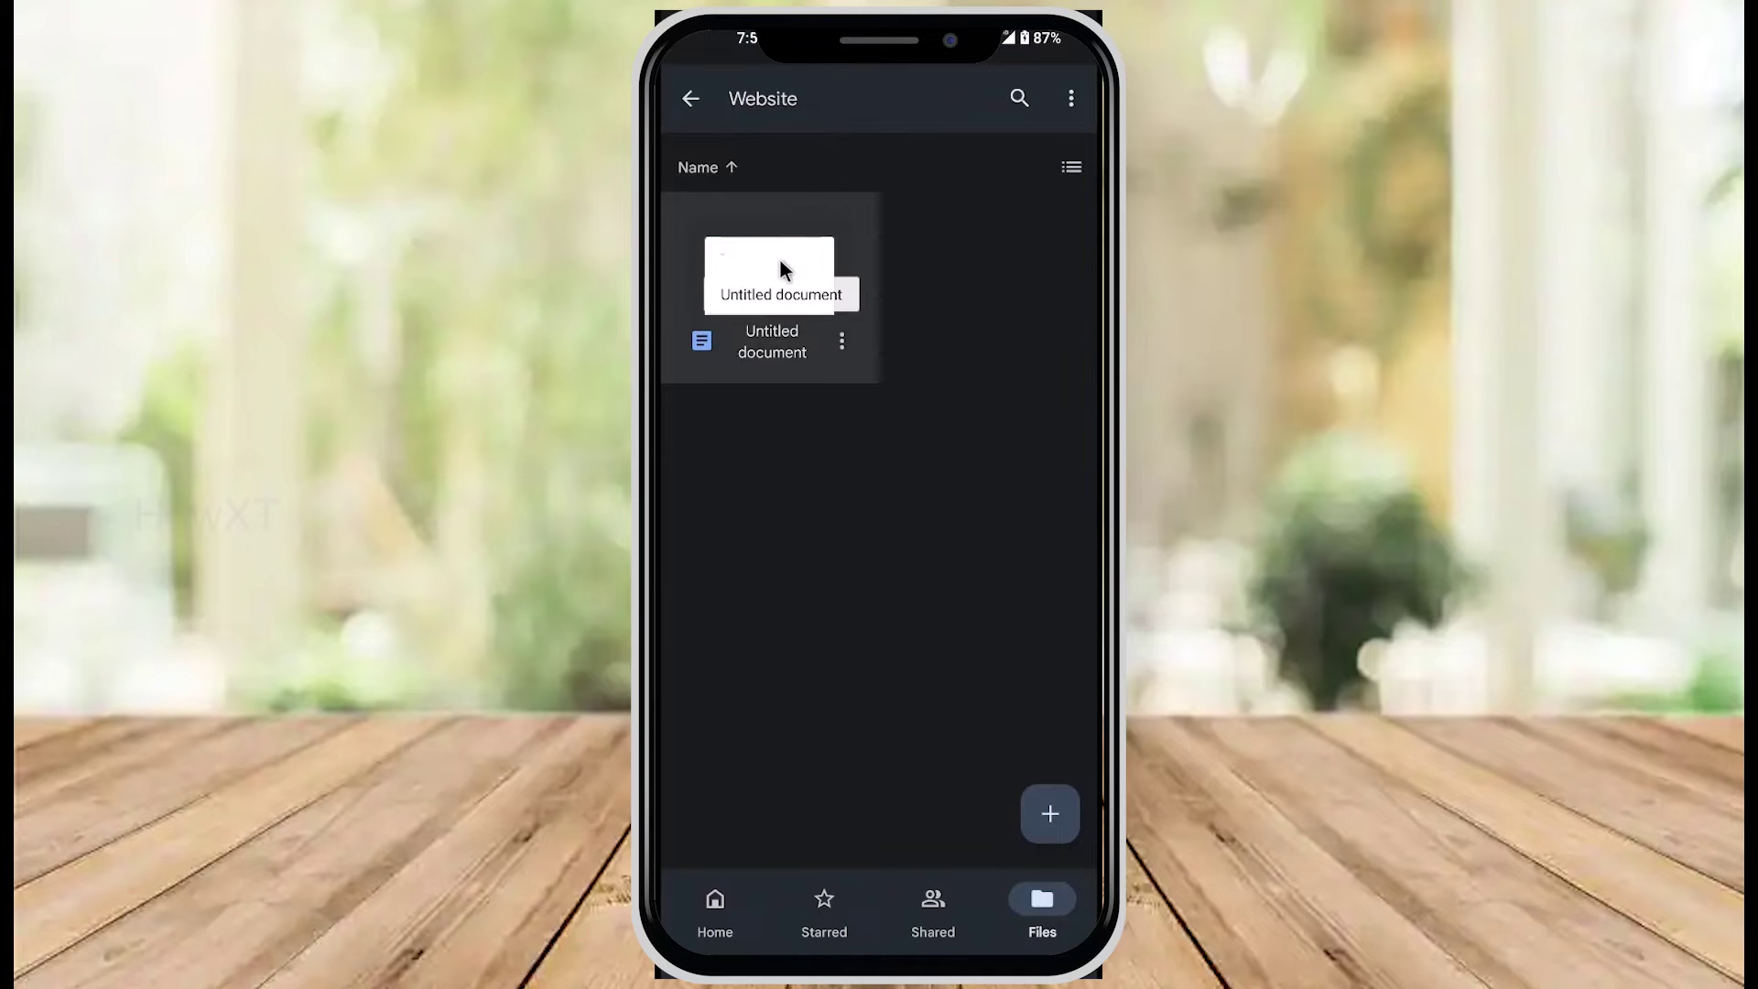
Step: Go back to My Drive, reopen the Website folder to check its contents, and return to My Drive
{"action": "left_click", "coordinate": [691, 97]}
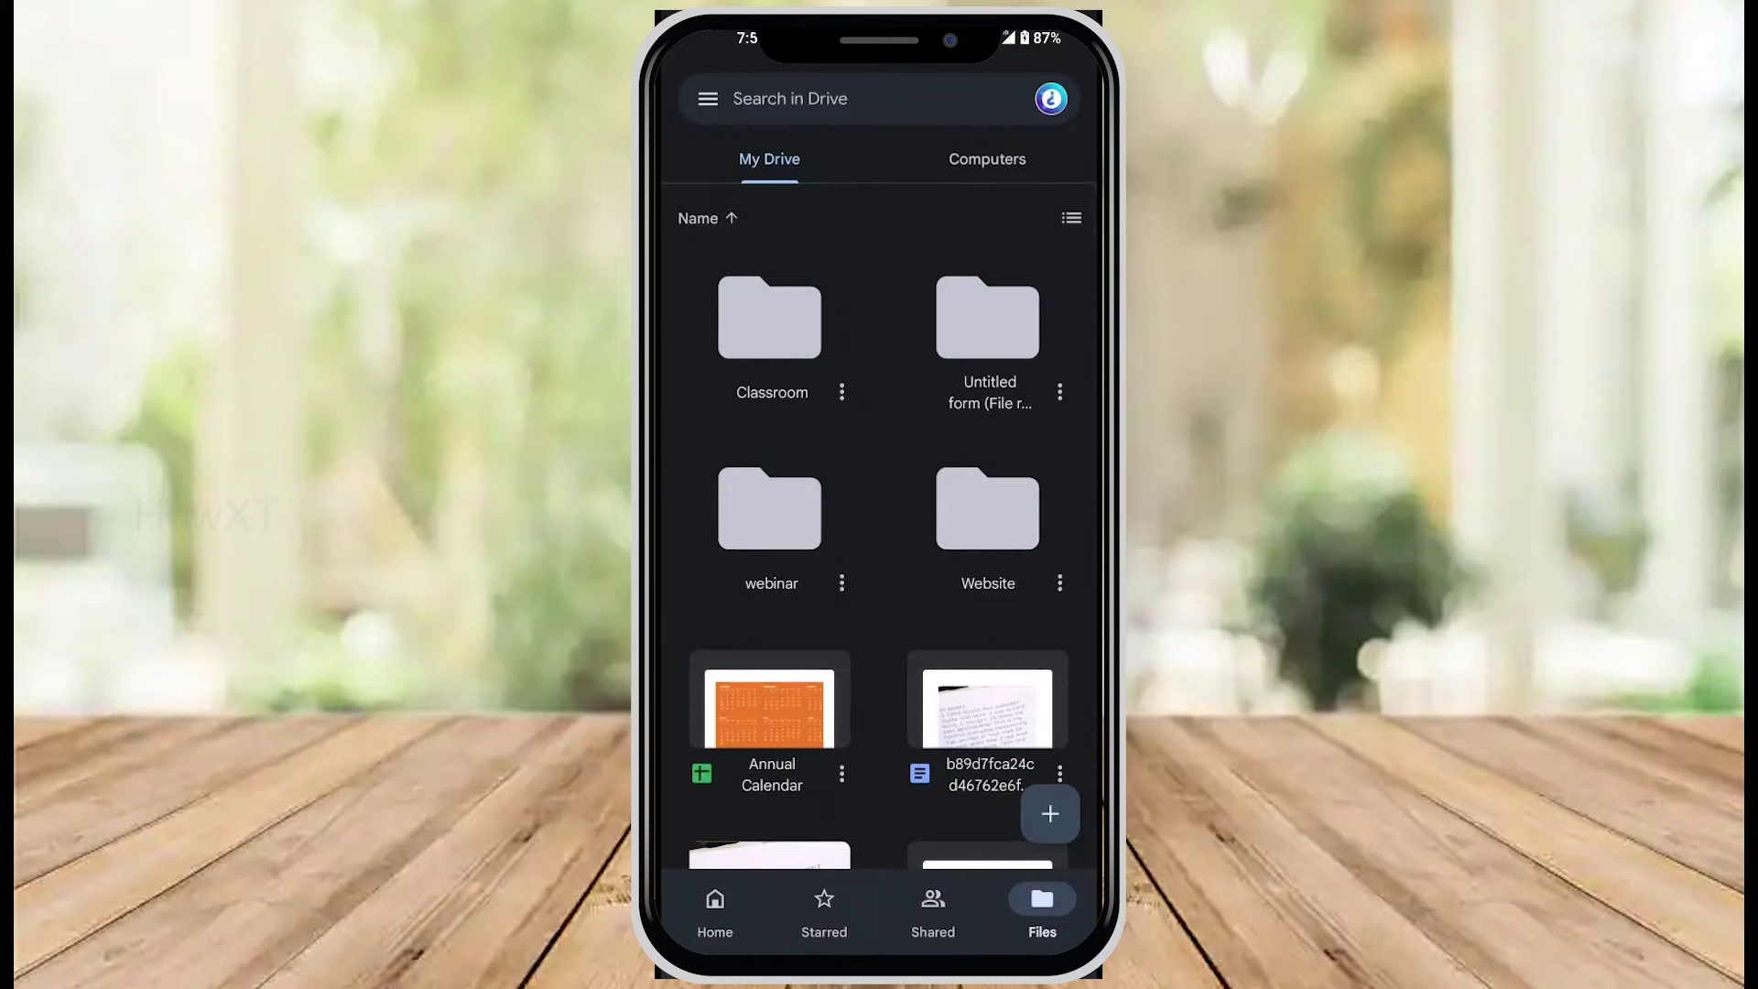
{"action": "left_click", "coordinate": [987, 509]}
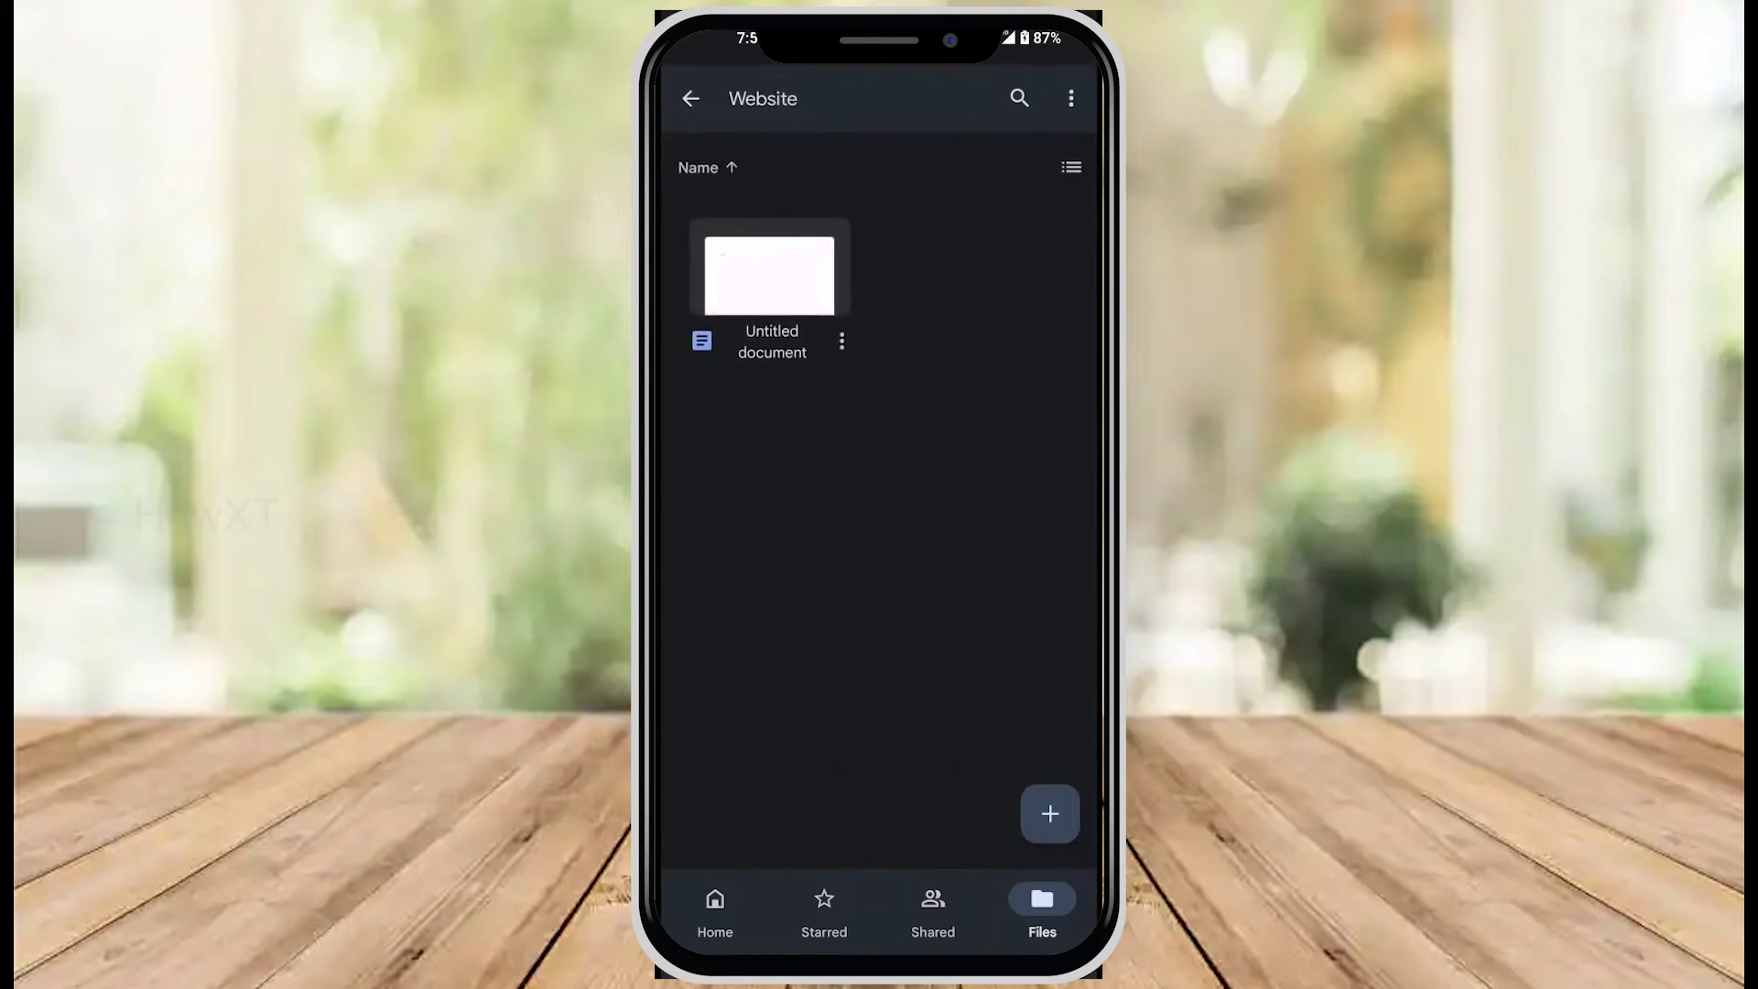
{"action": "key", "text": "Escape"}
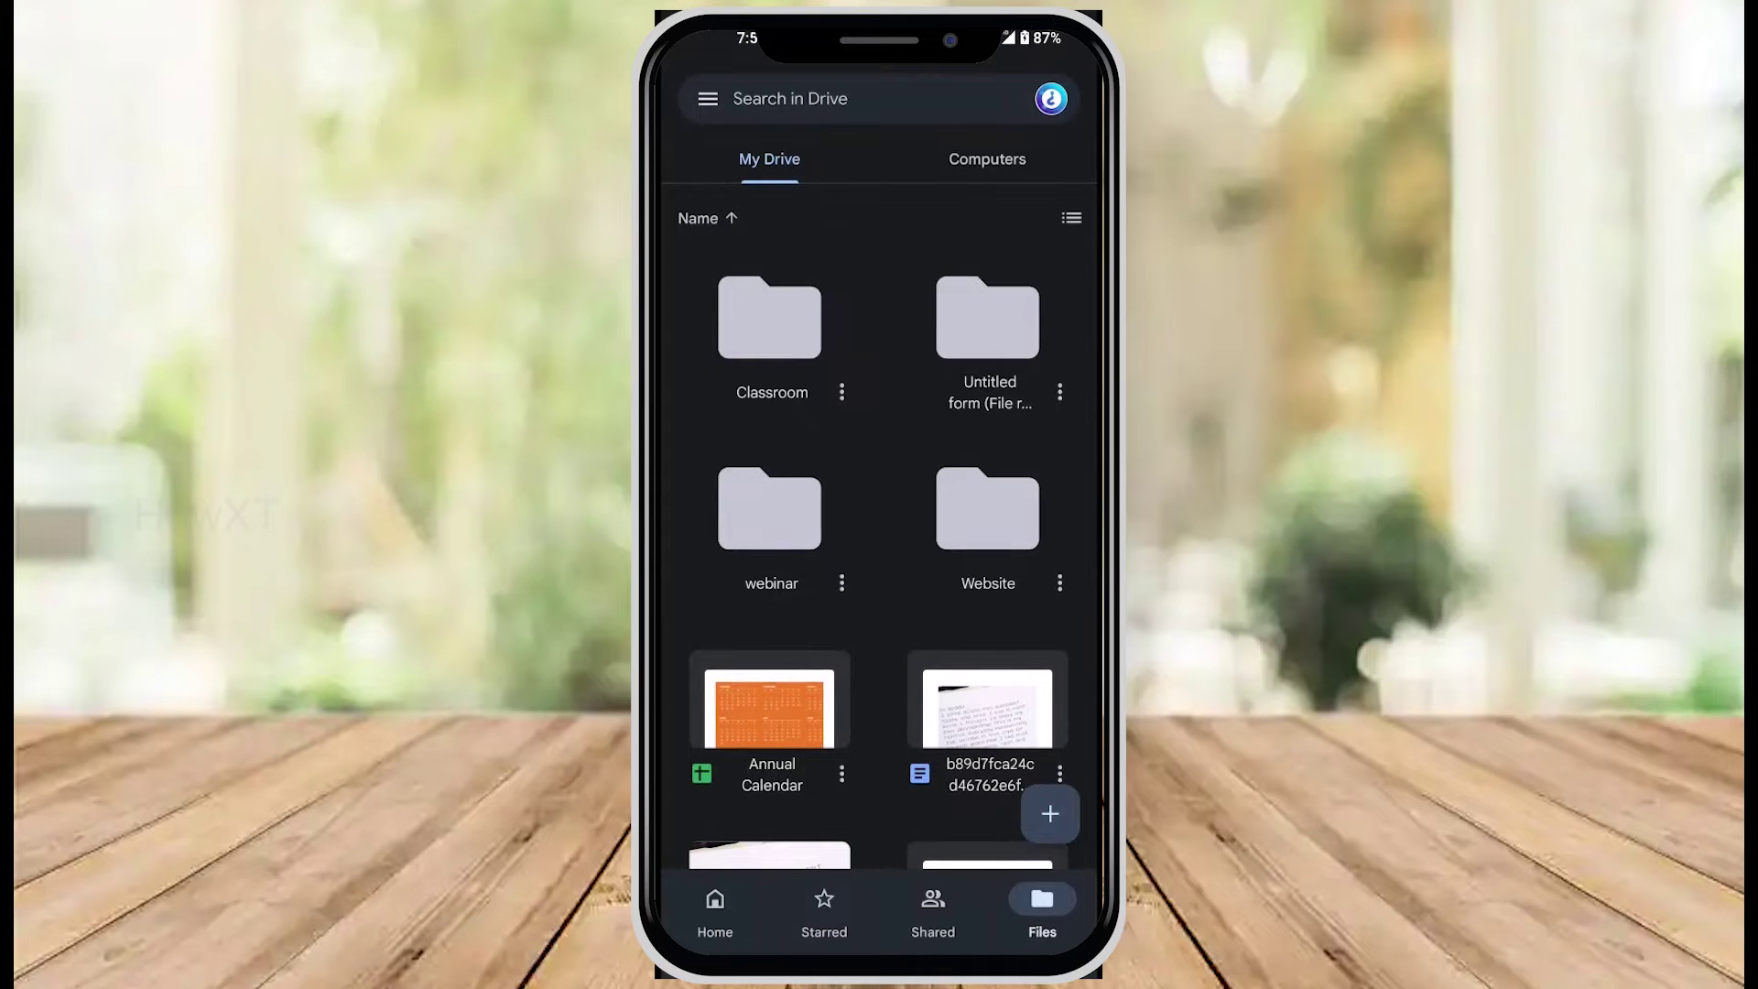
Step: Start sharing the Website folder and add a contact as recipient by searching for the contact's name
{"action": "left_click", "coordinate": [1062, 589]}
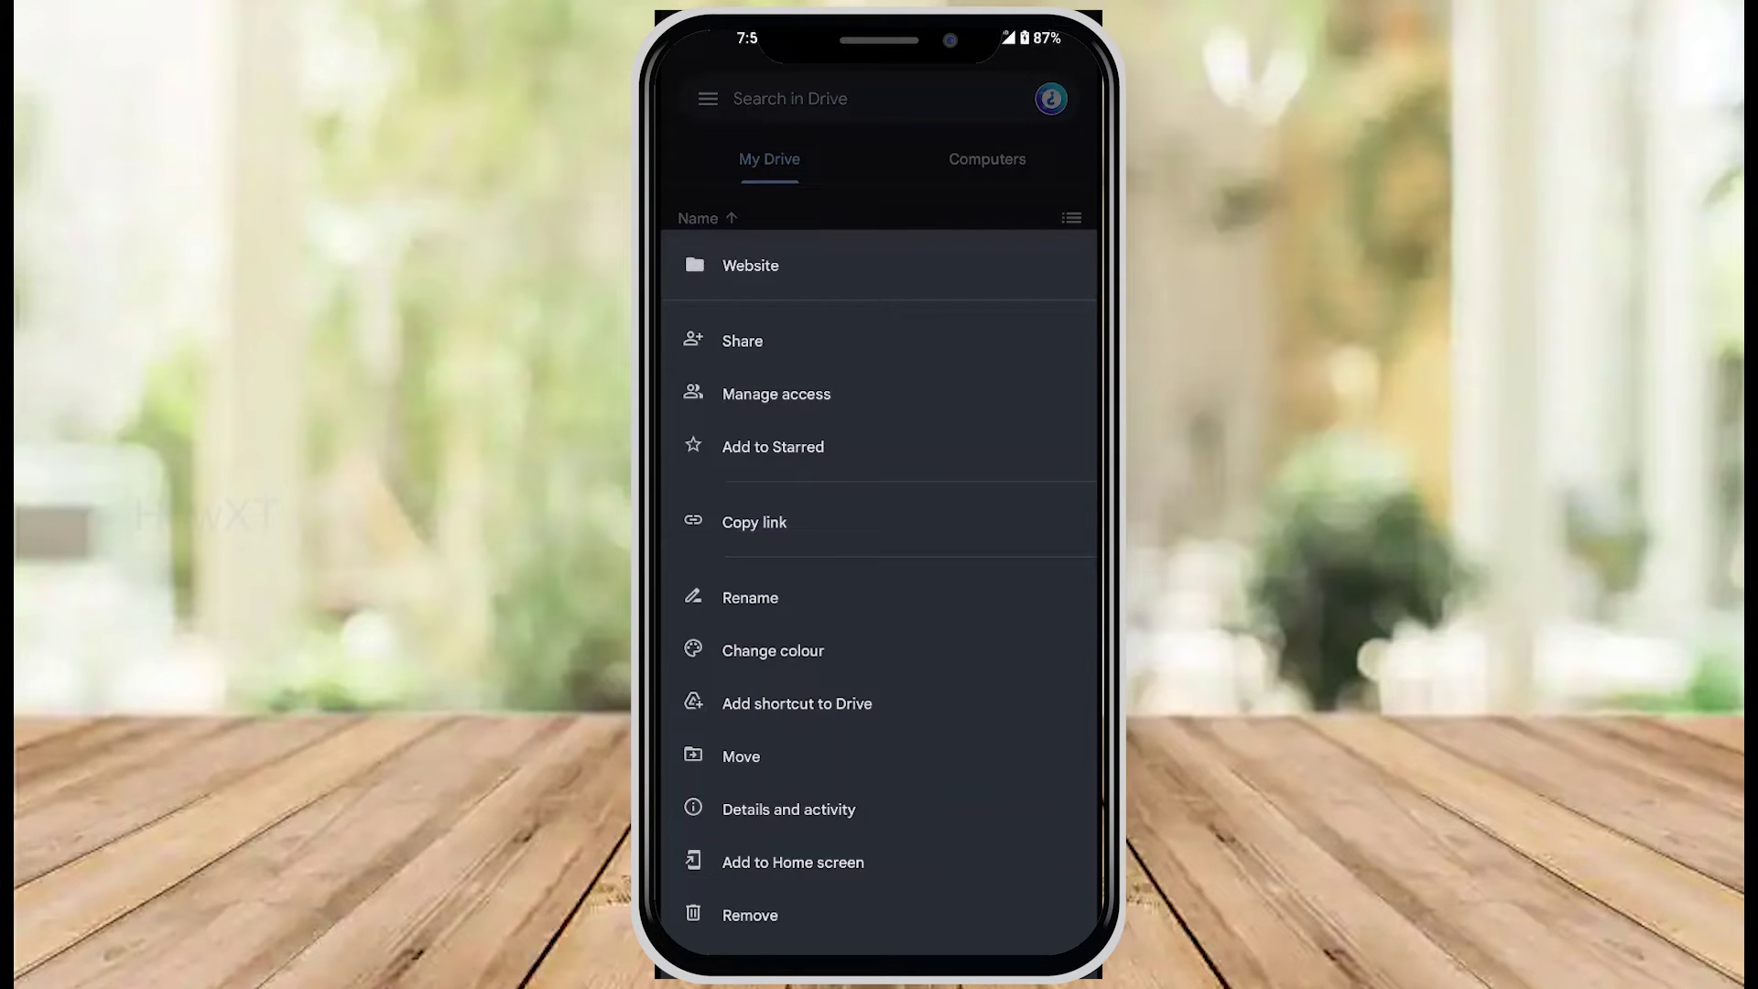
{"action": "left_click", "coordinate": [742, 341]}
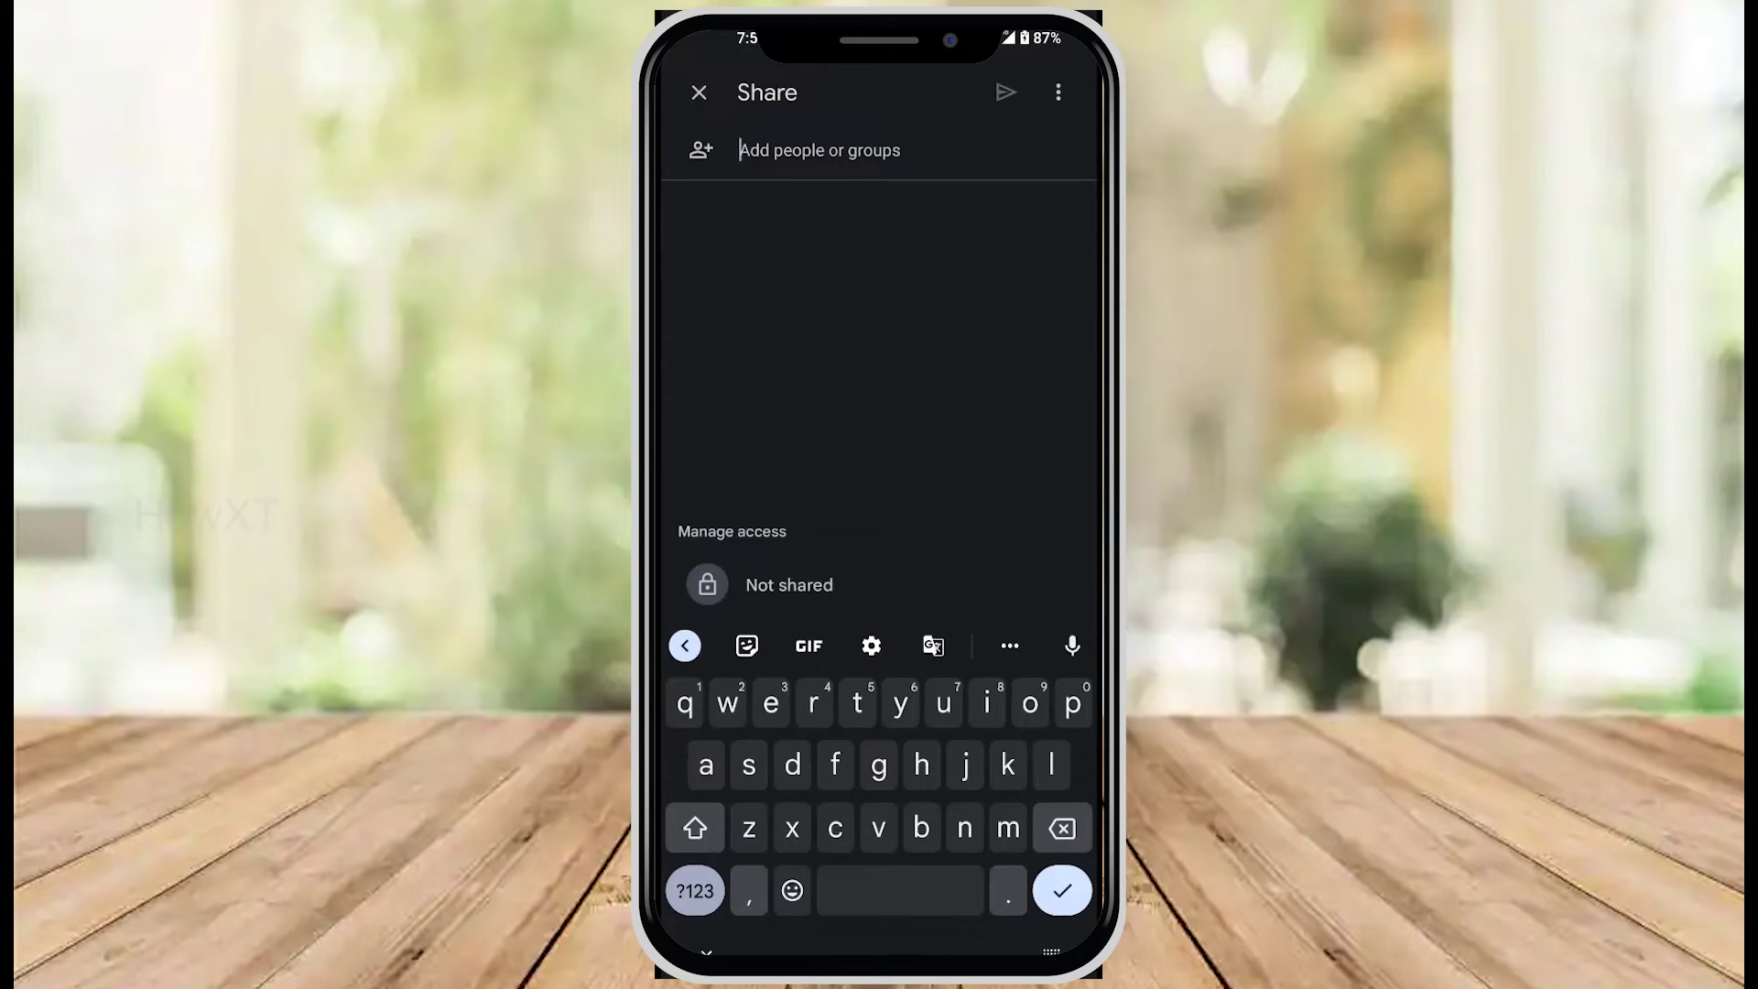
{"action": "type", "text": "m"}
{"action": "key", "text": "BackSpace"}
{"action": "type", "text": "john"}
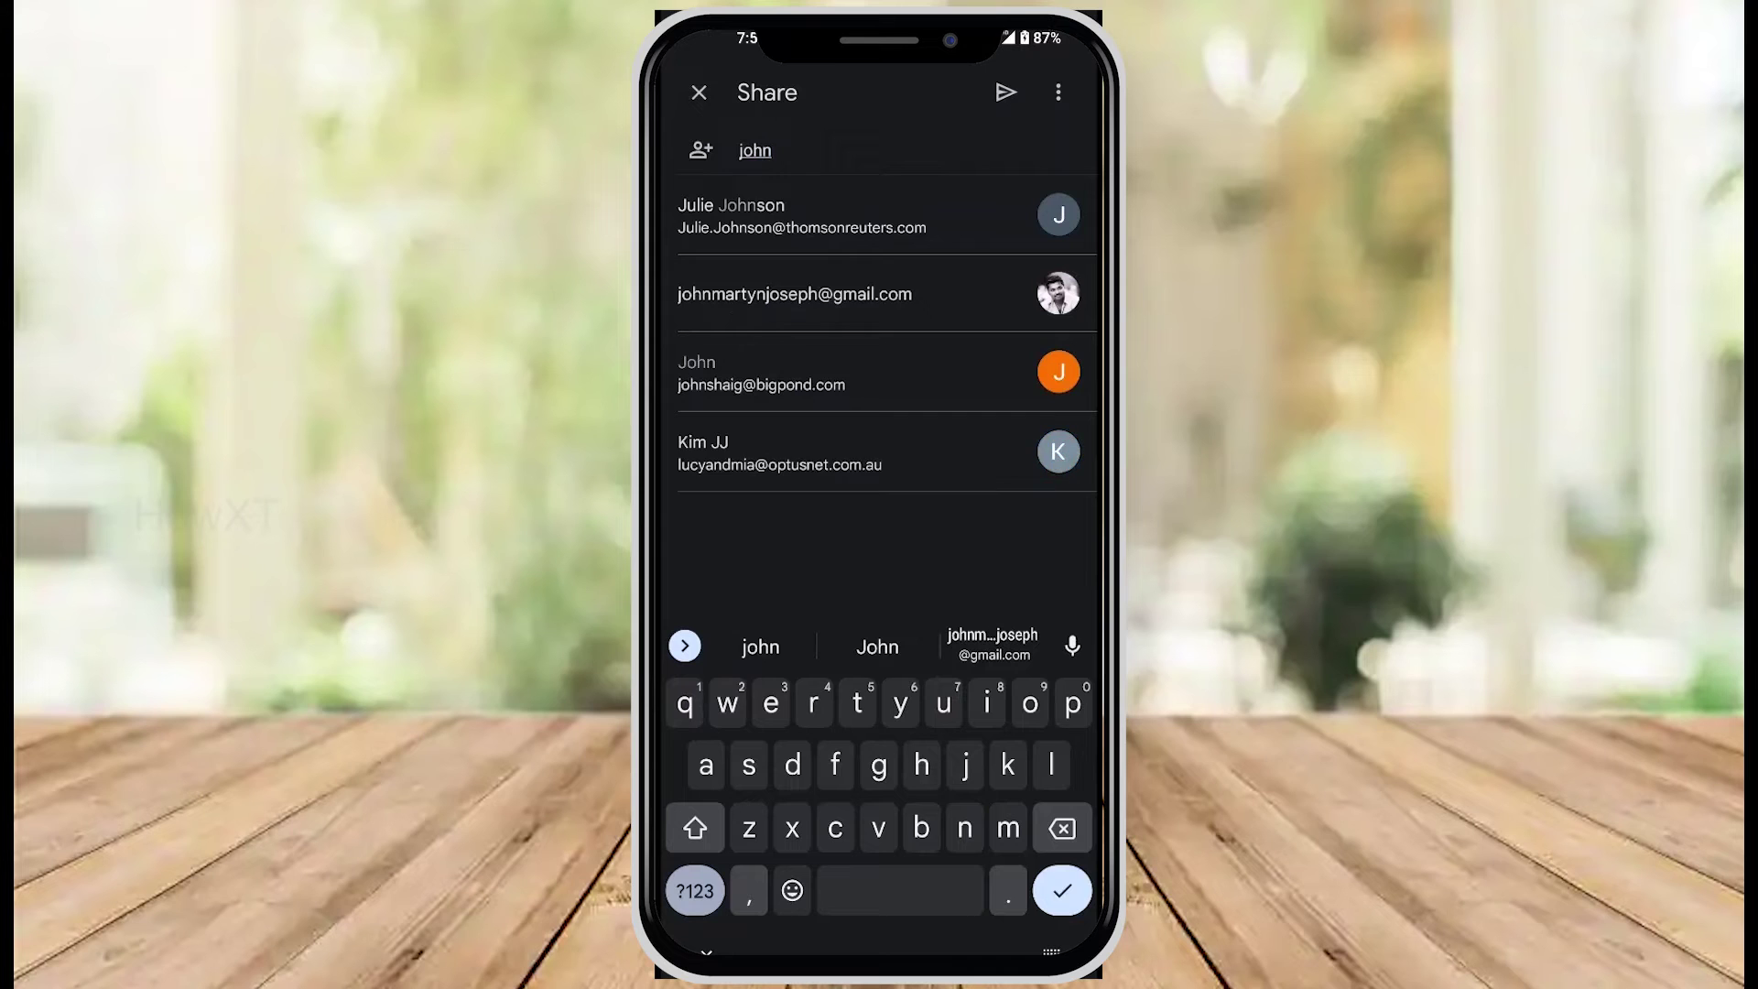
{"action": "left_click", "coordinate": [795, 290]}
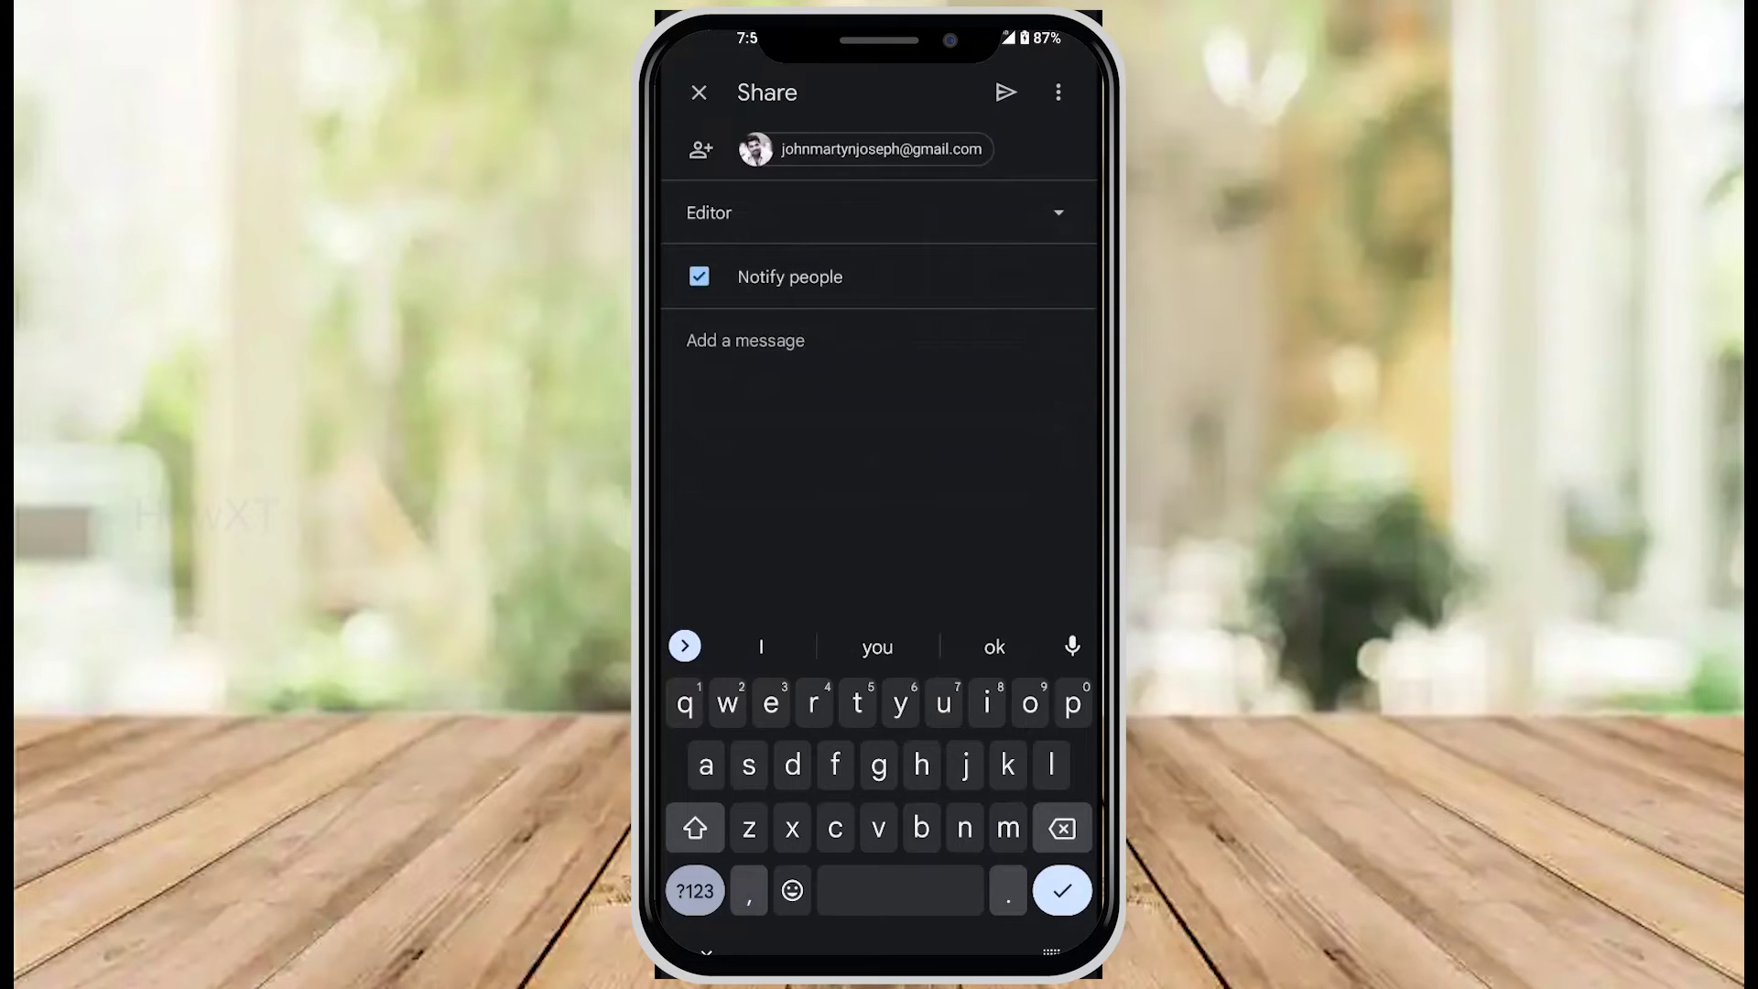
Step: Try the Viewer role for the recipient, set it back to Editor, and send the Website folder's share invitation
{"action": "left_click", "coordinate": [961, 234]}
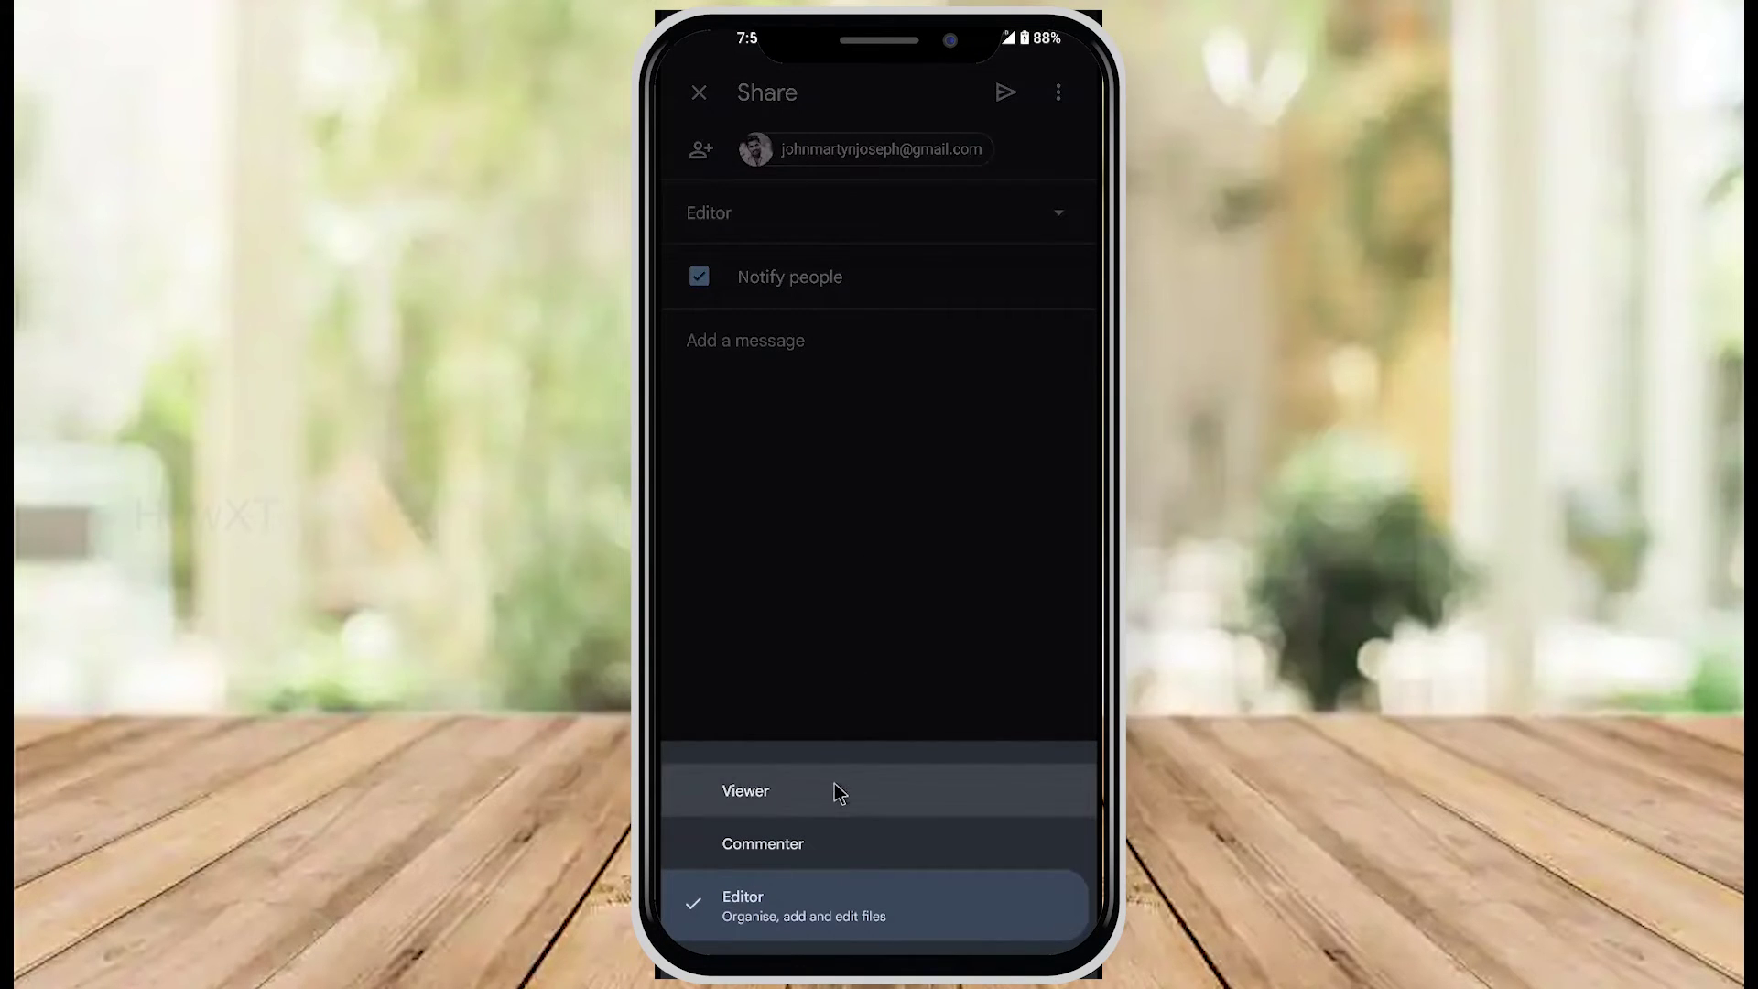
{"action": "left_click", "coordinate": [822, 809]}
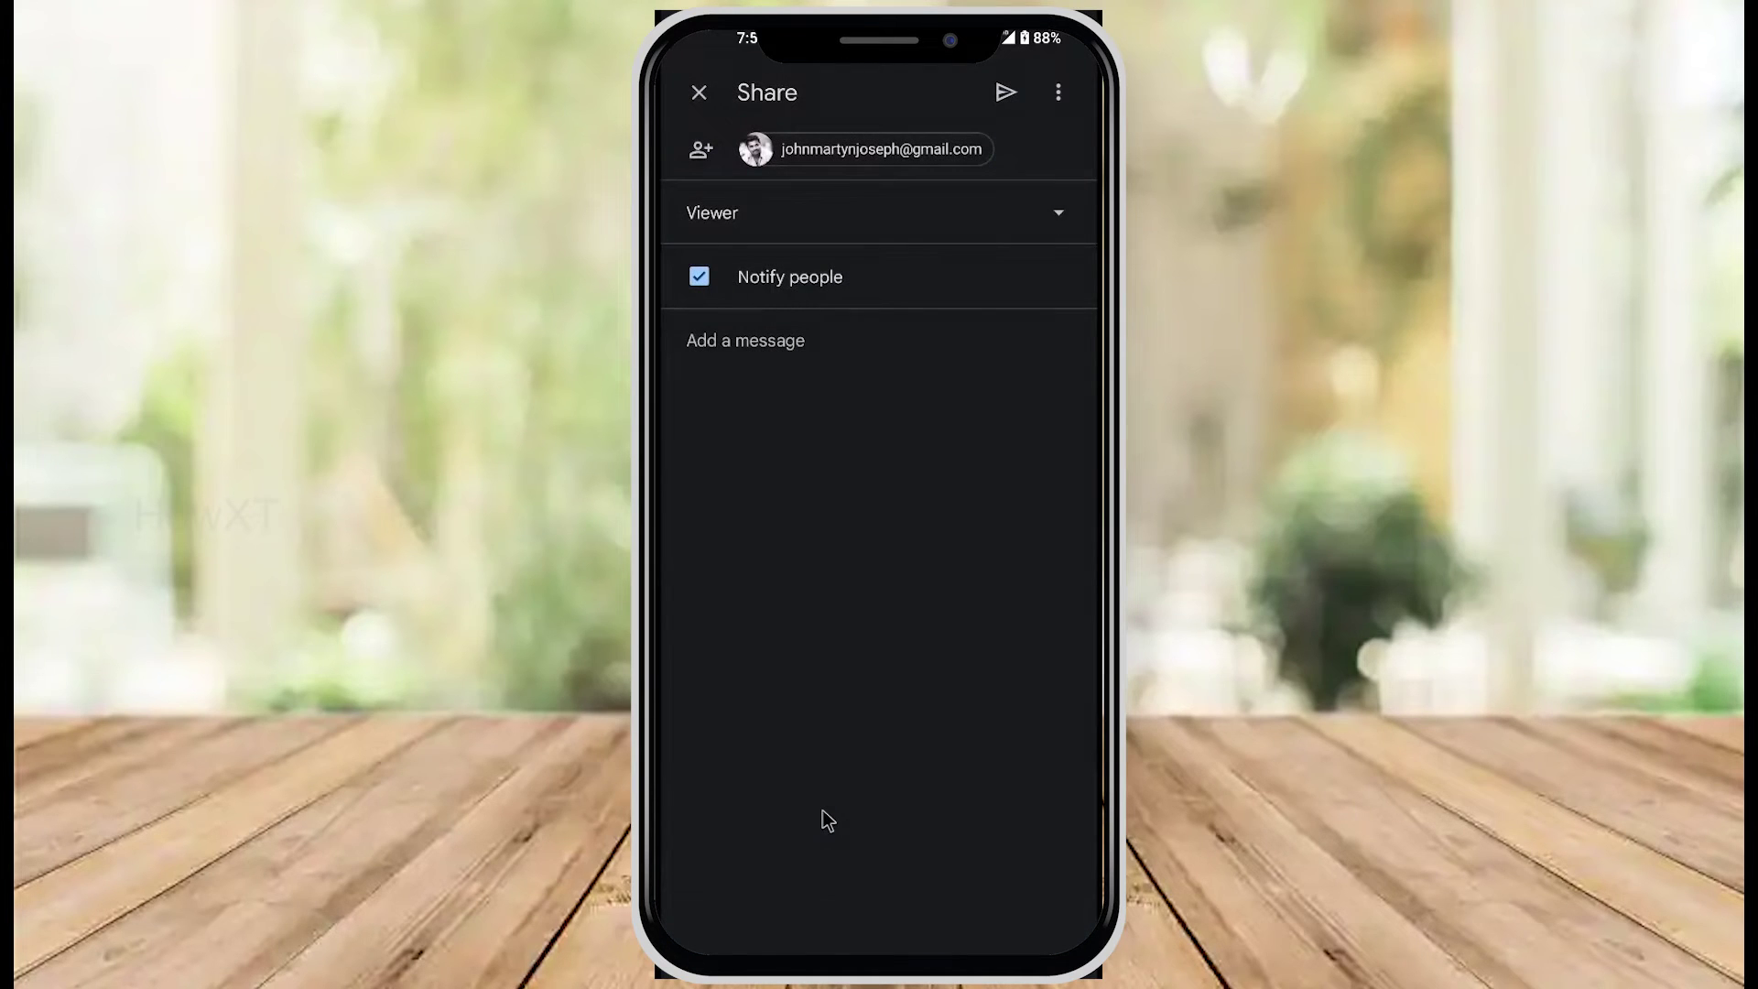
{"action": "left_click", "coordinate": [1029, 232]}
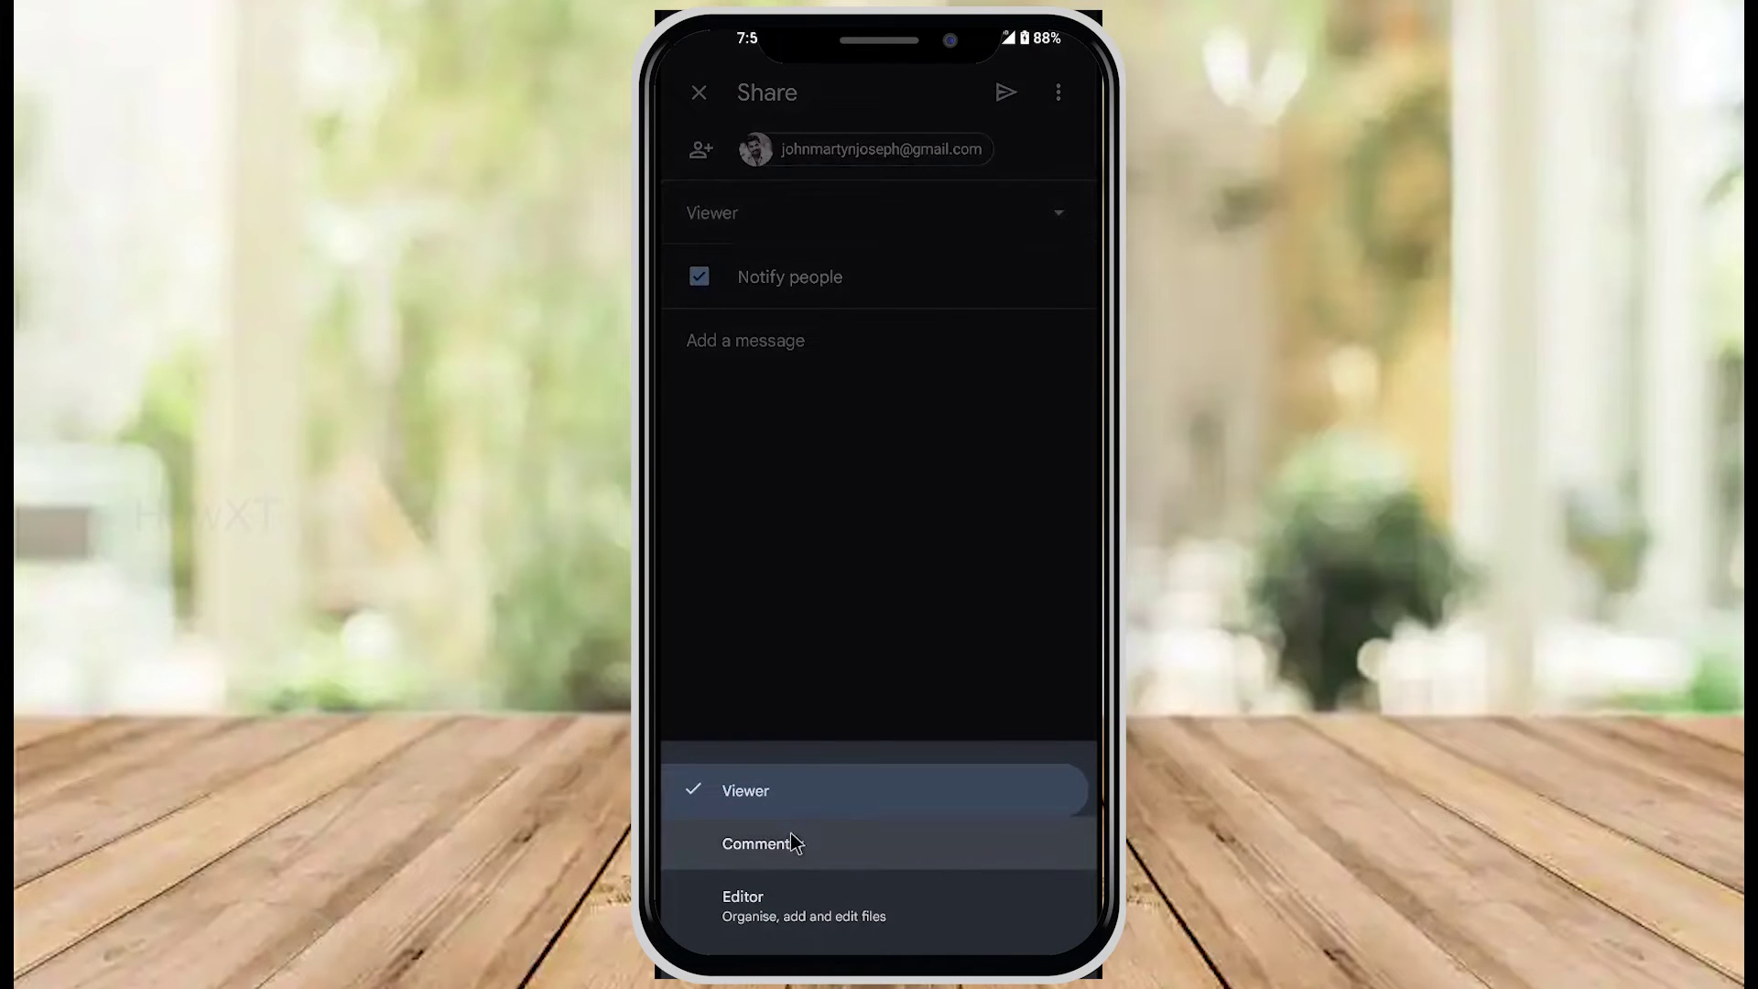
{"action": "left_click", "coordinate": [829, 934]}
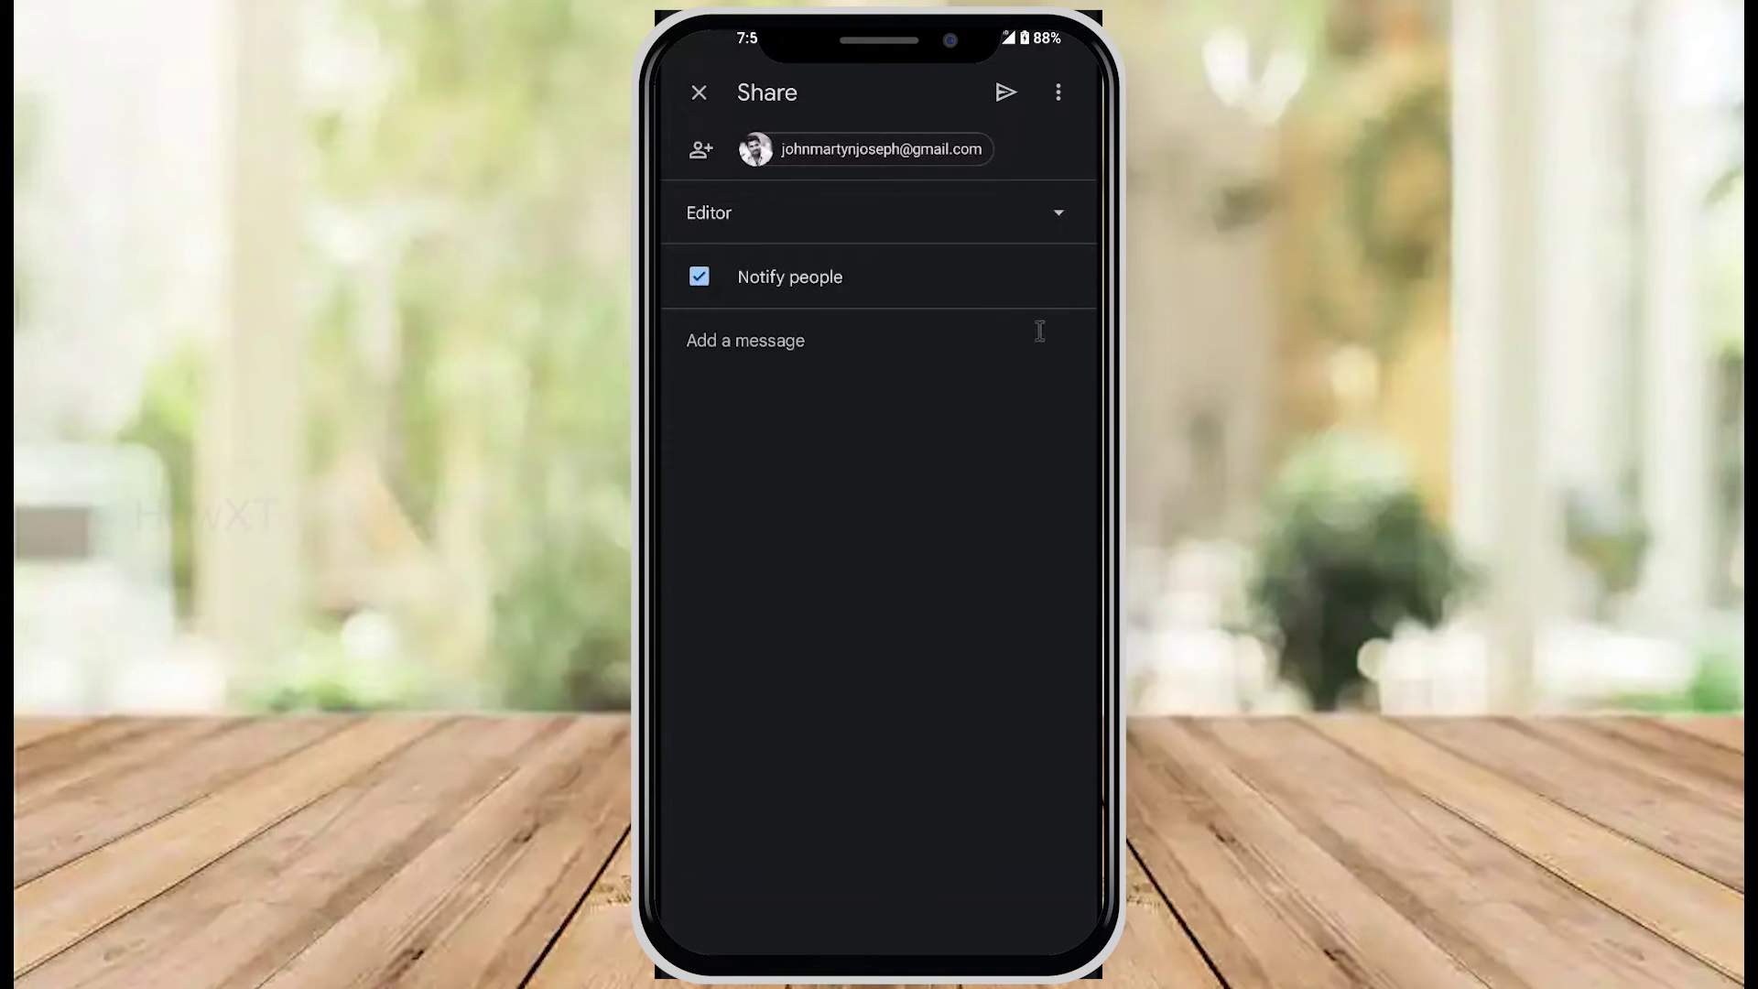
{"action": "left_click", "coordinate": [1006, 93]}
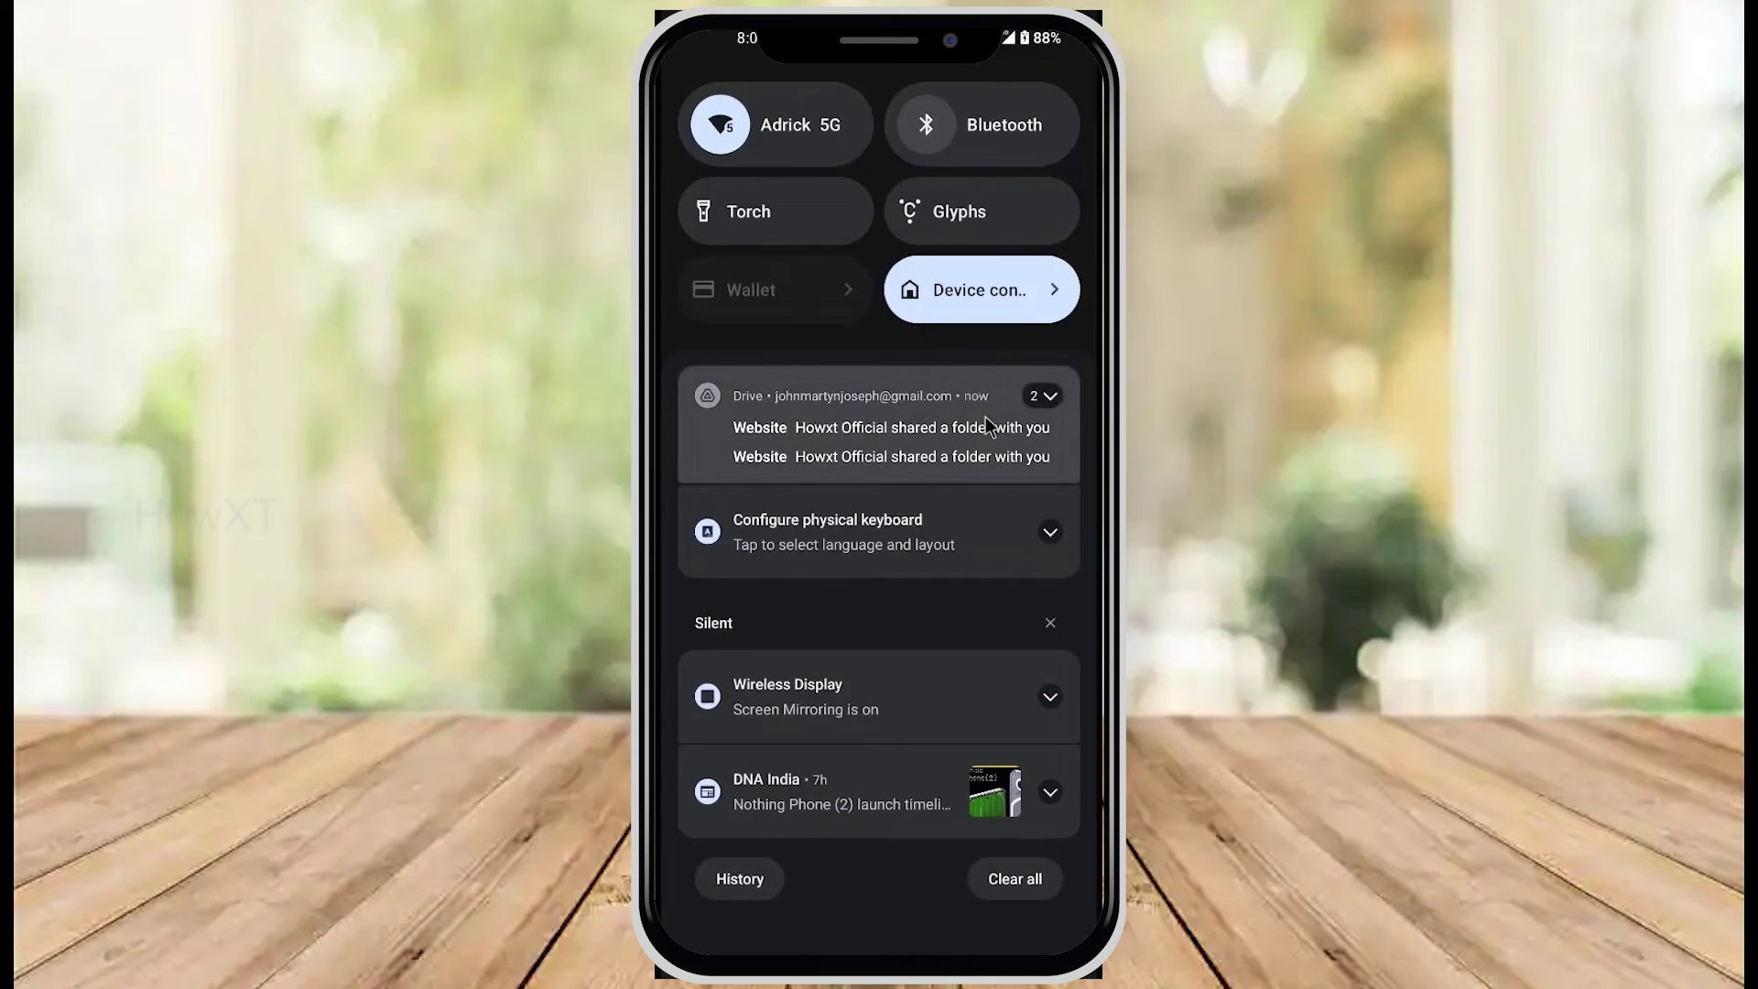
{"action": "left_click", "coordinate": [892, 386]}
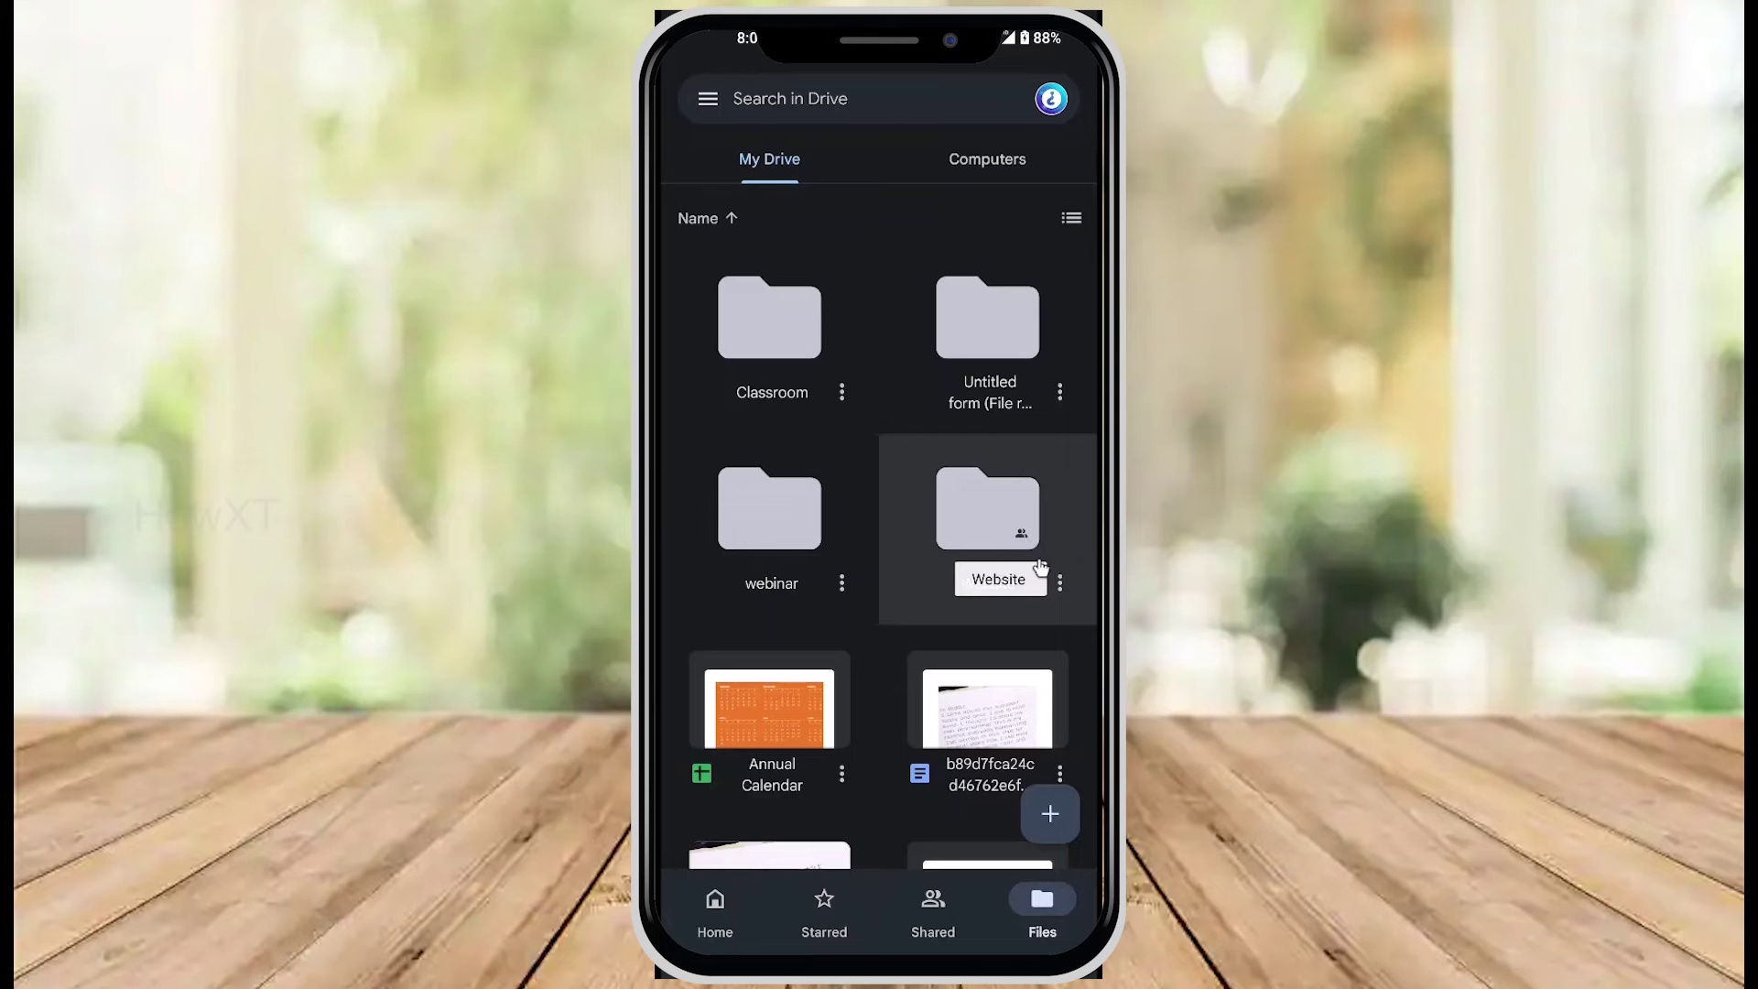
Step: Change the Website folder's colour to Aubergine
{"action": "left_click", "coordinate": [1059, 583]}
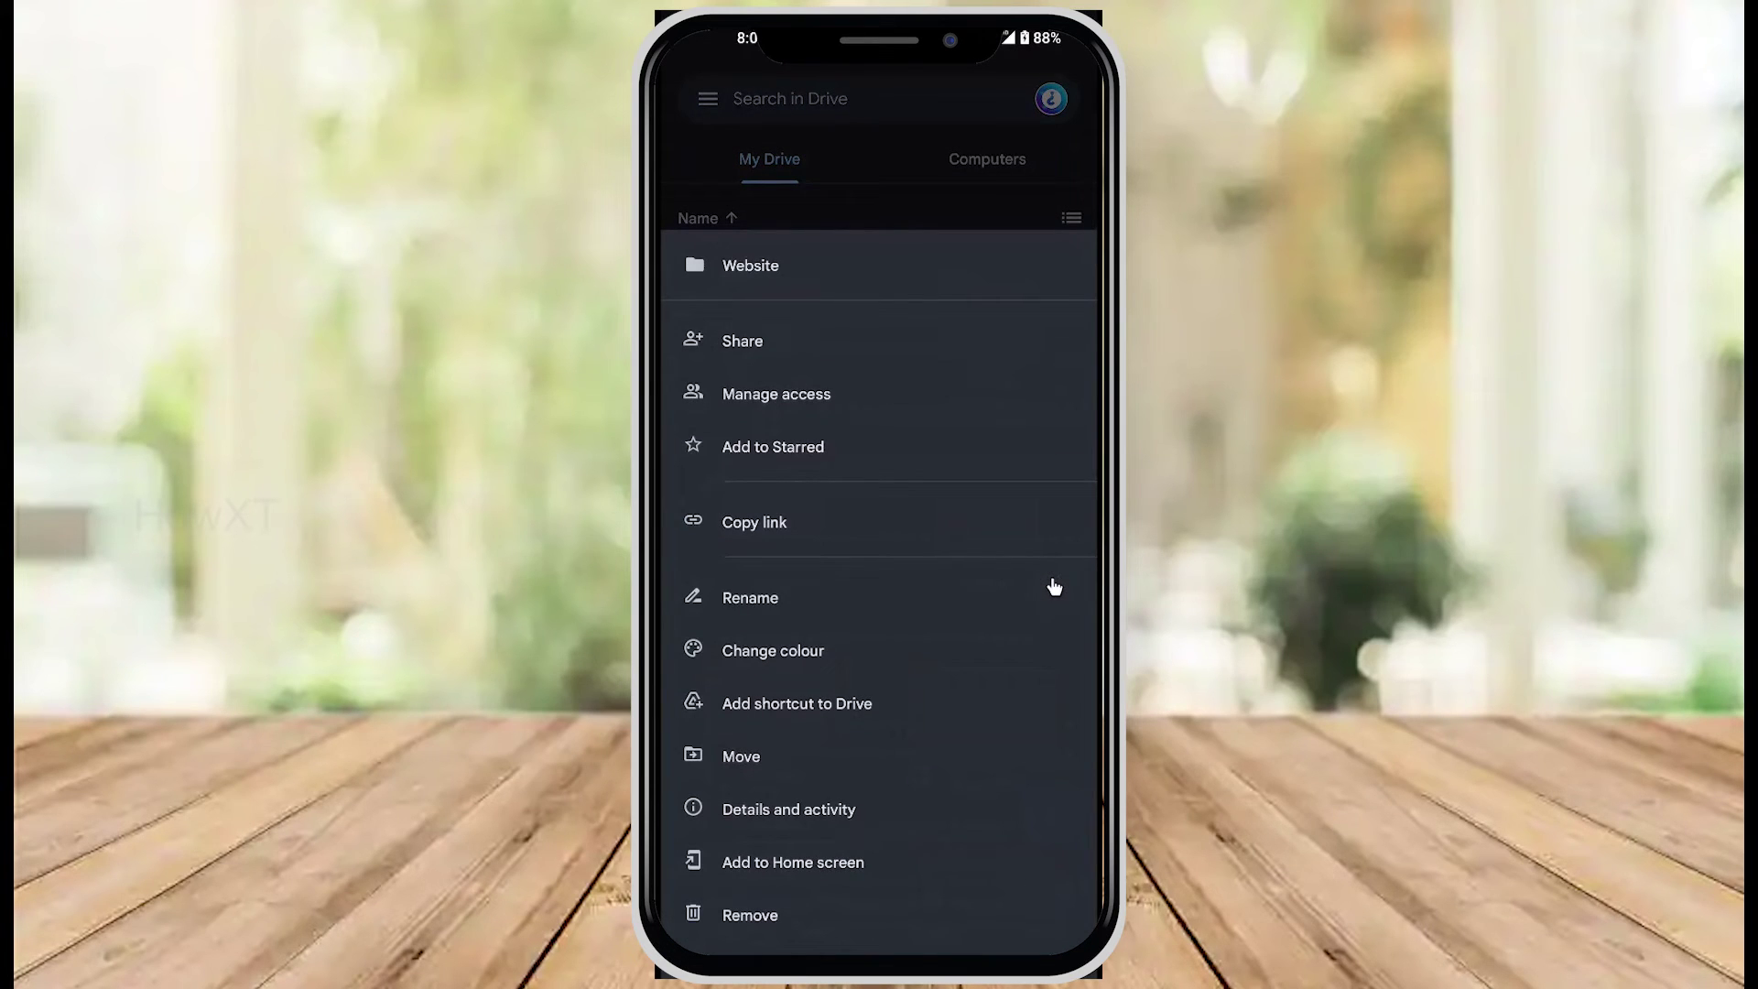
{"action": "left_click", "coordinate": [822, 626]}
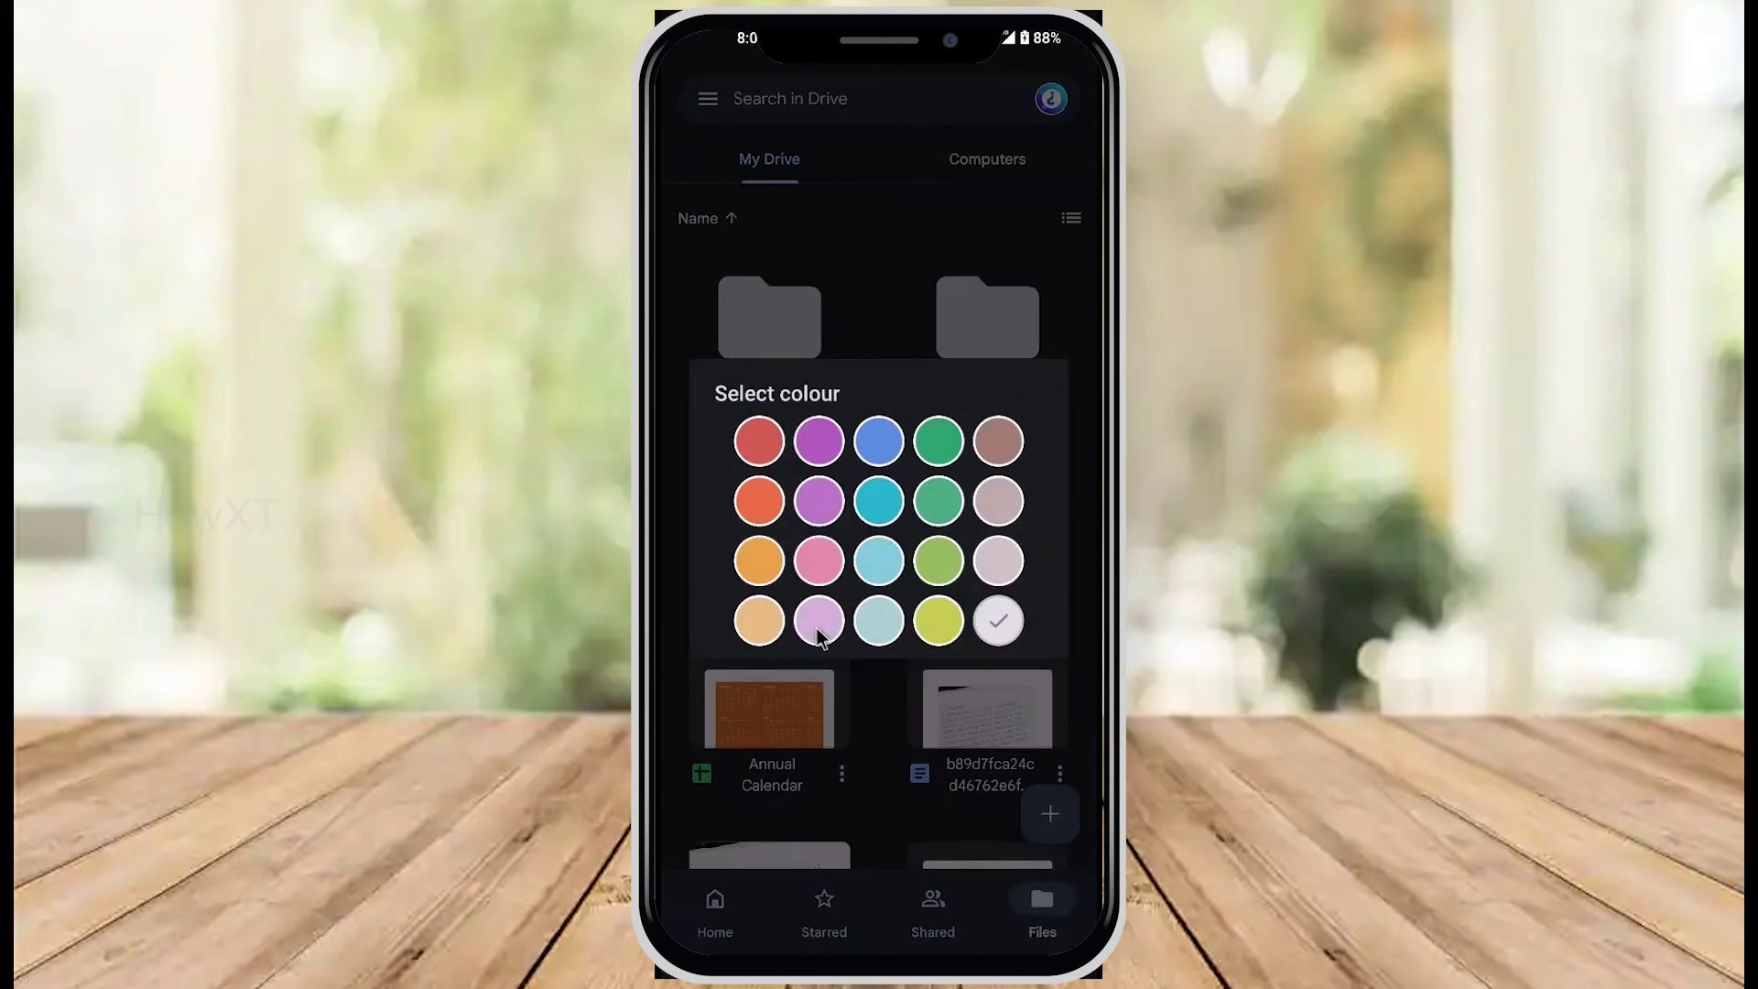
{"action": "left_click", "coordinate": [826, 452]}
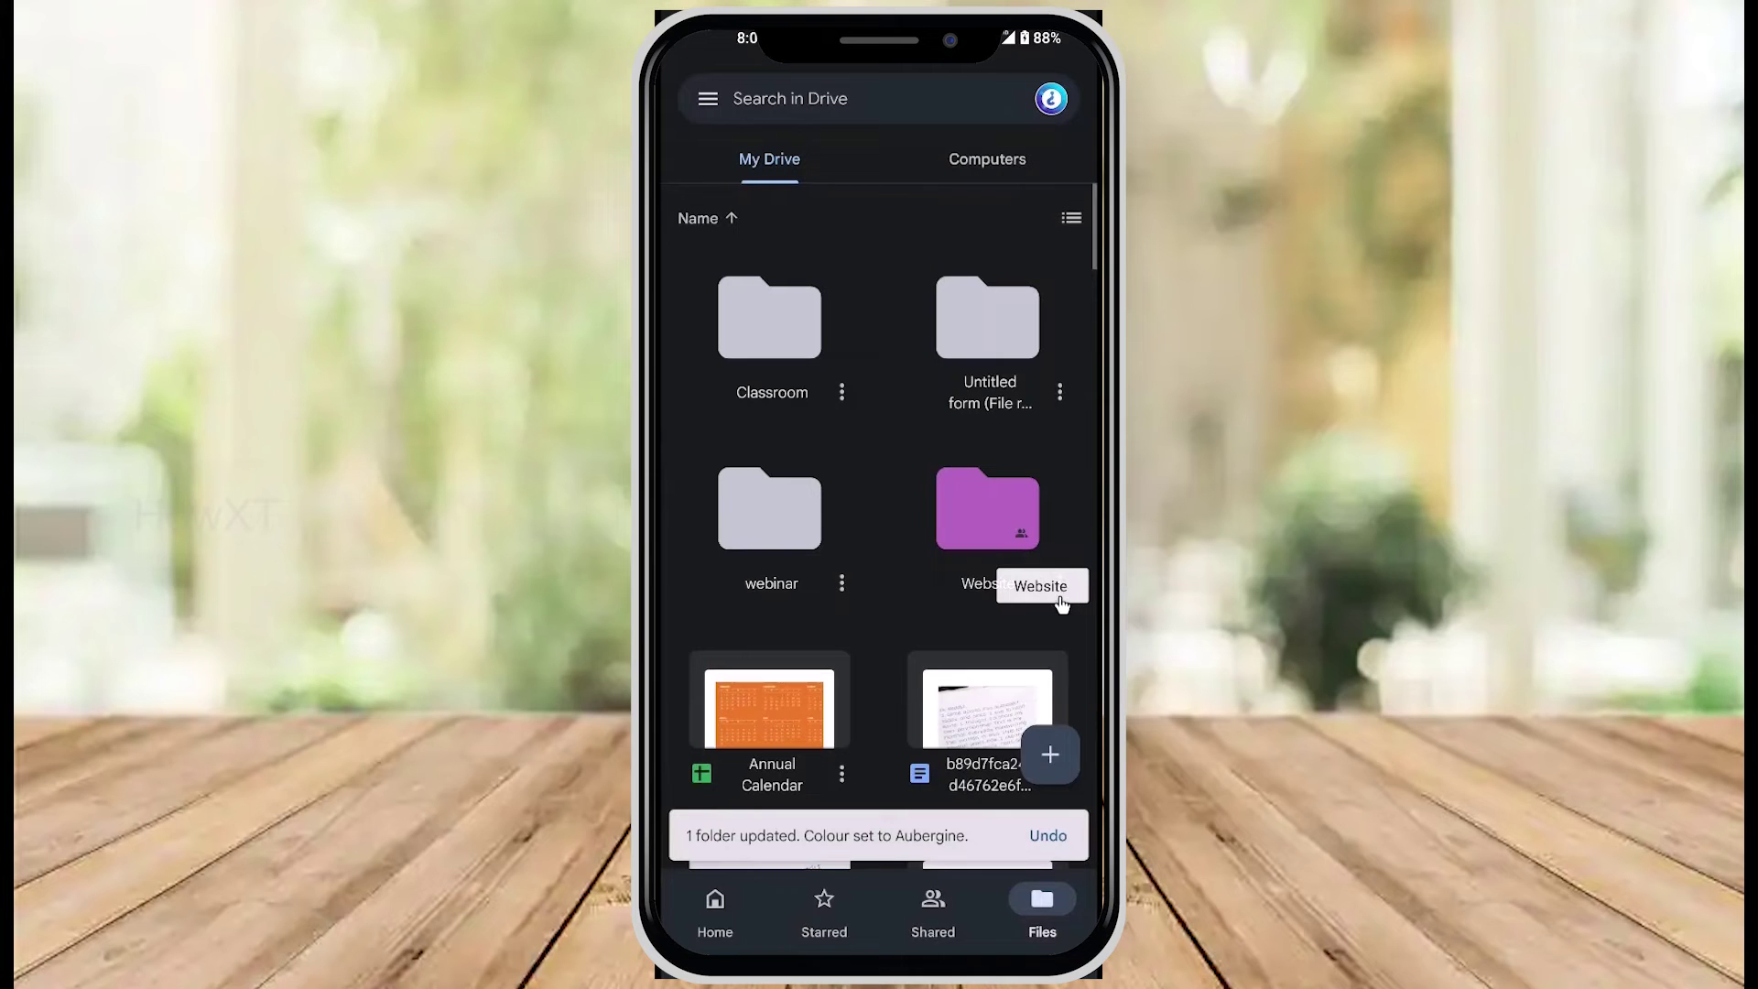
Step: Copy the Website folder's link, view the sharing options for the copied link, and dismiss them
{"action": "left_click", "coordinate": [1061, 591]}
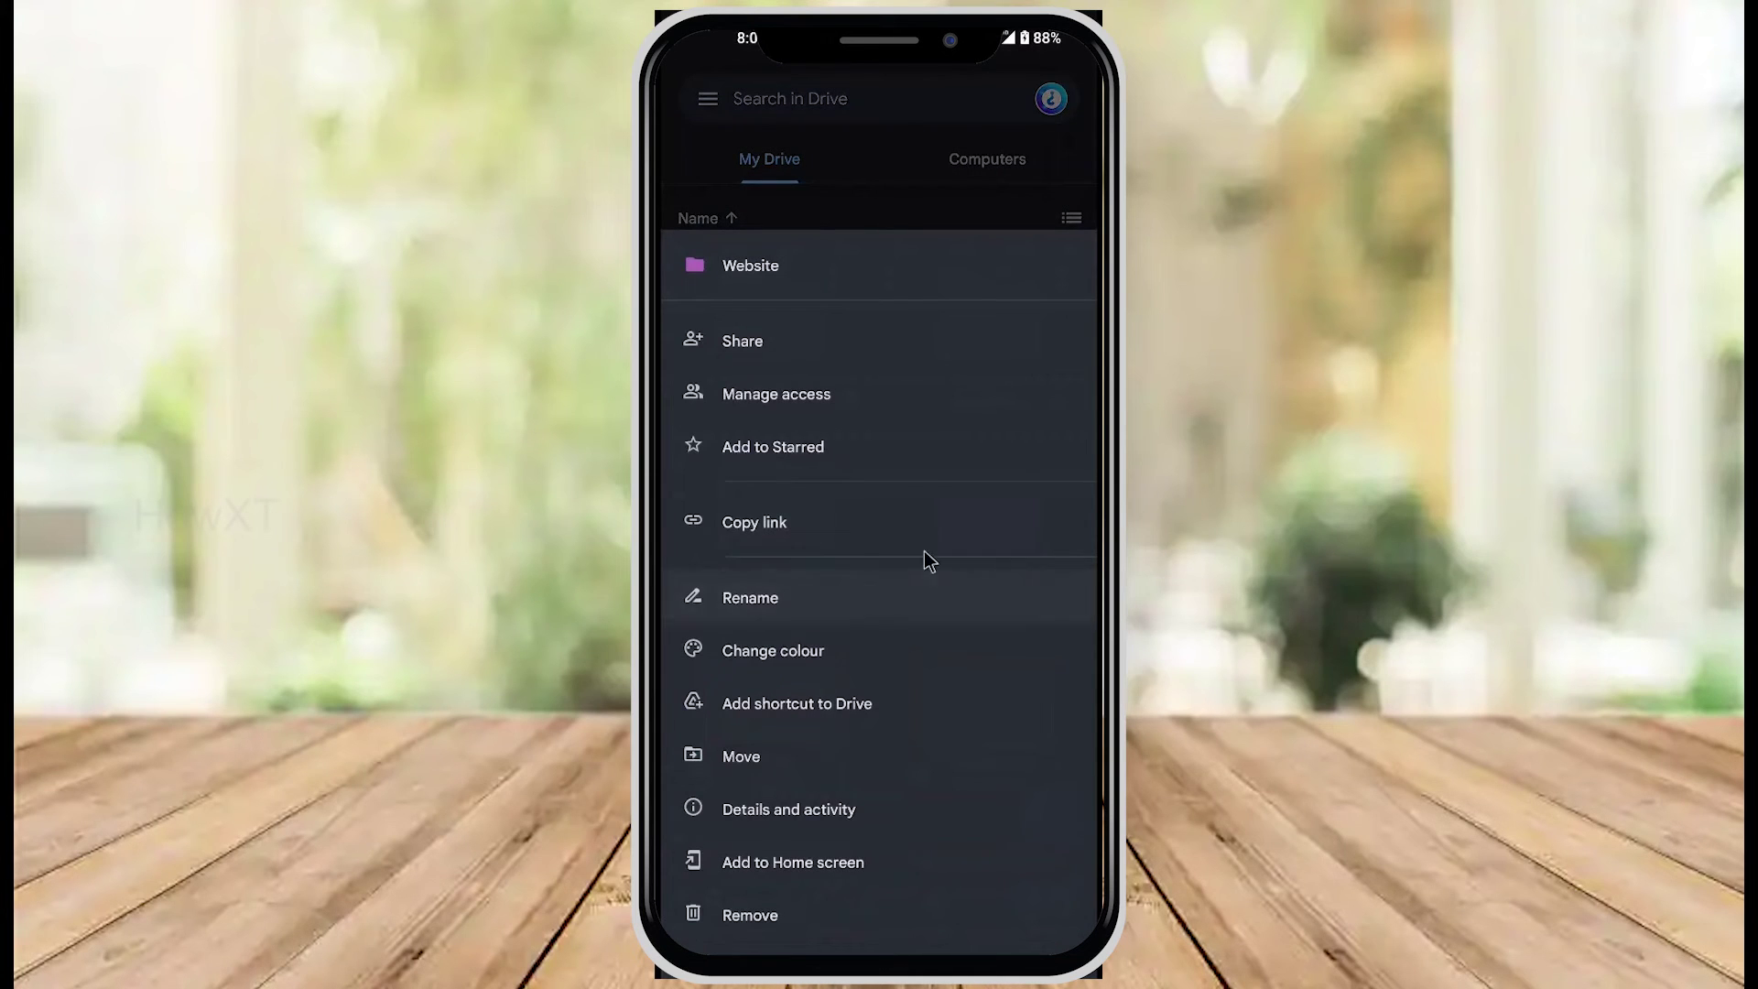
{"action": "left_click", "coordinate": [788, 535]}
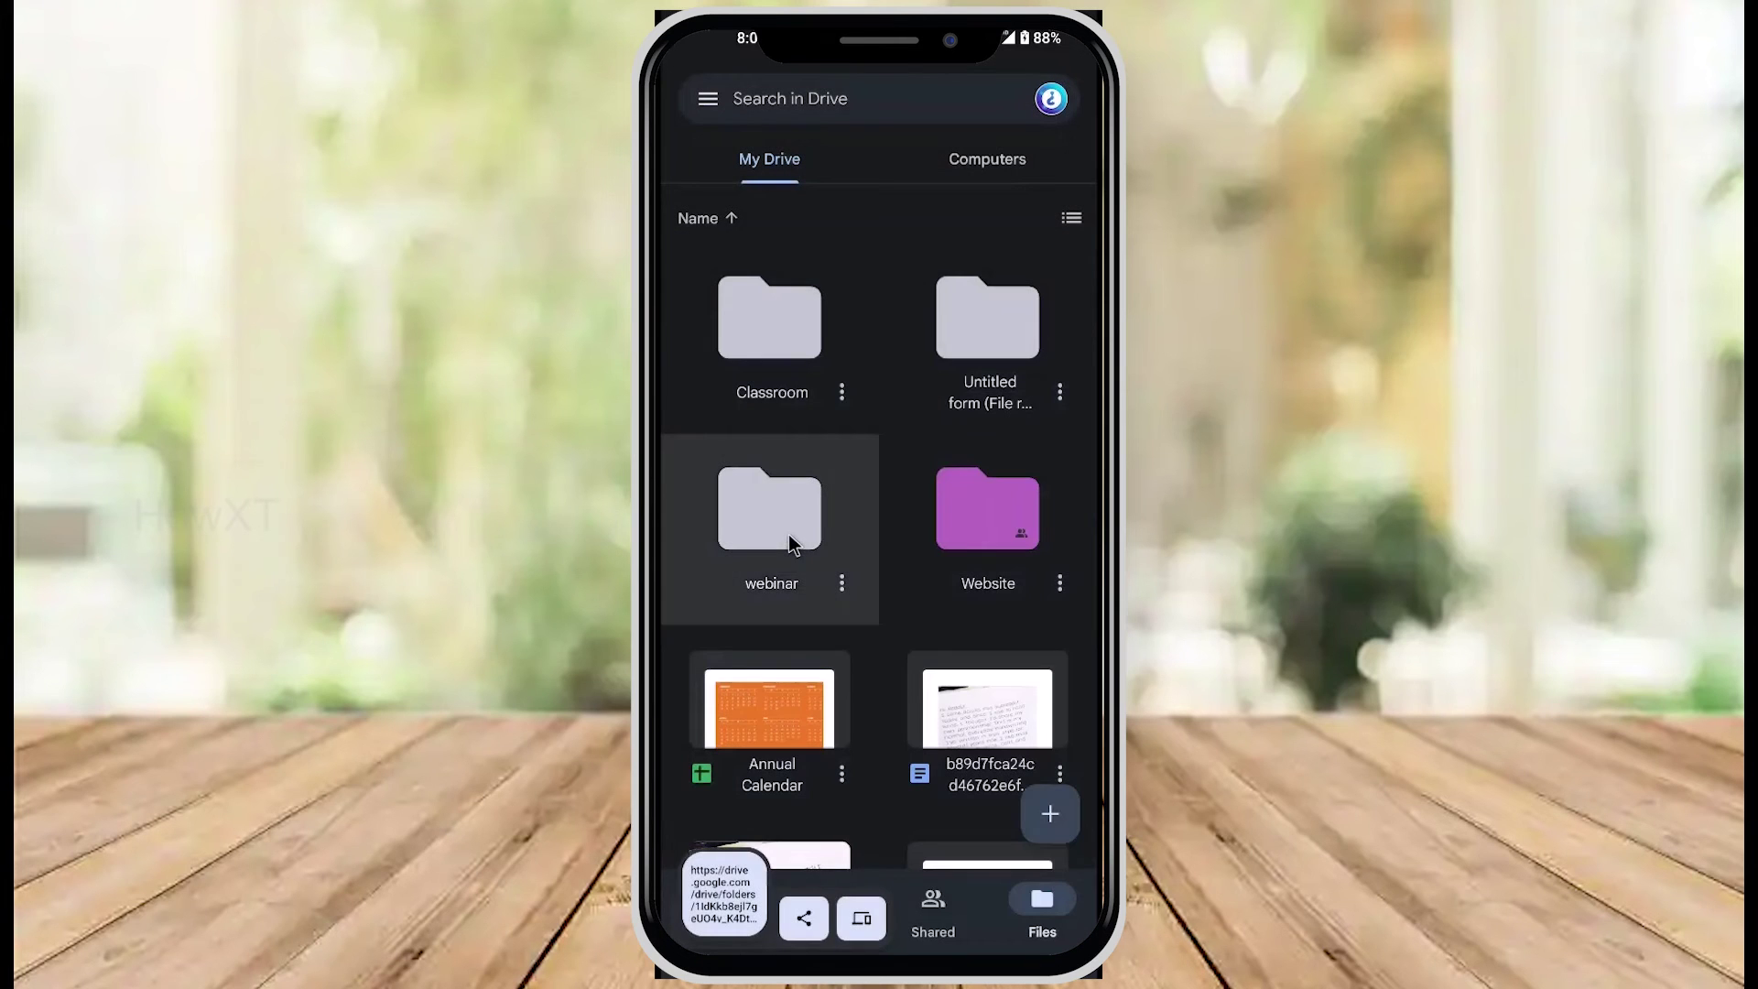
{"action": "left_click", "coordinate": [808, 934]}
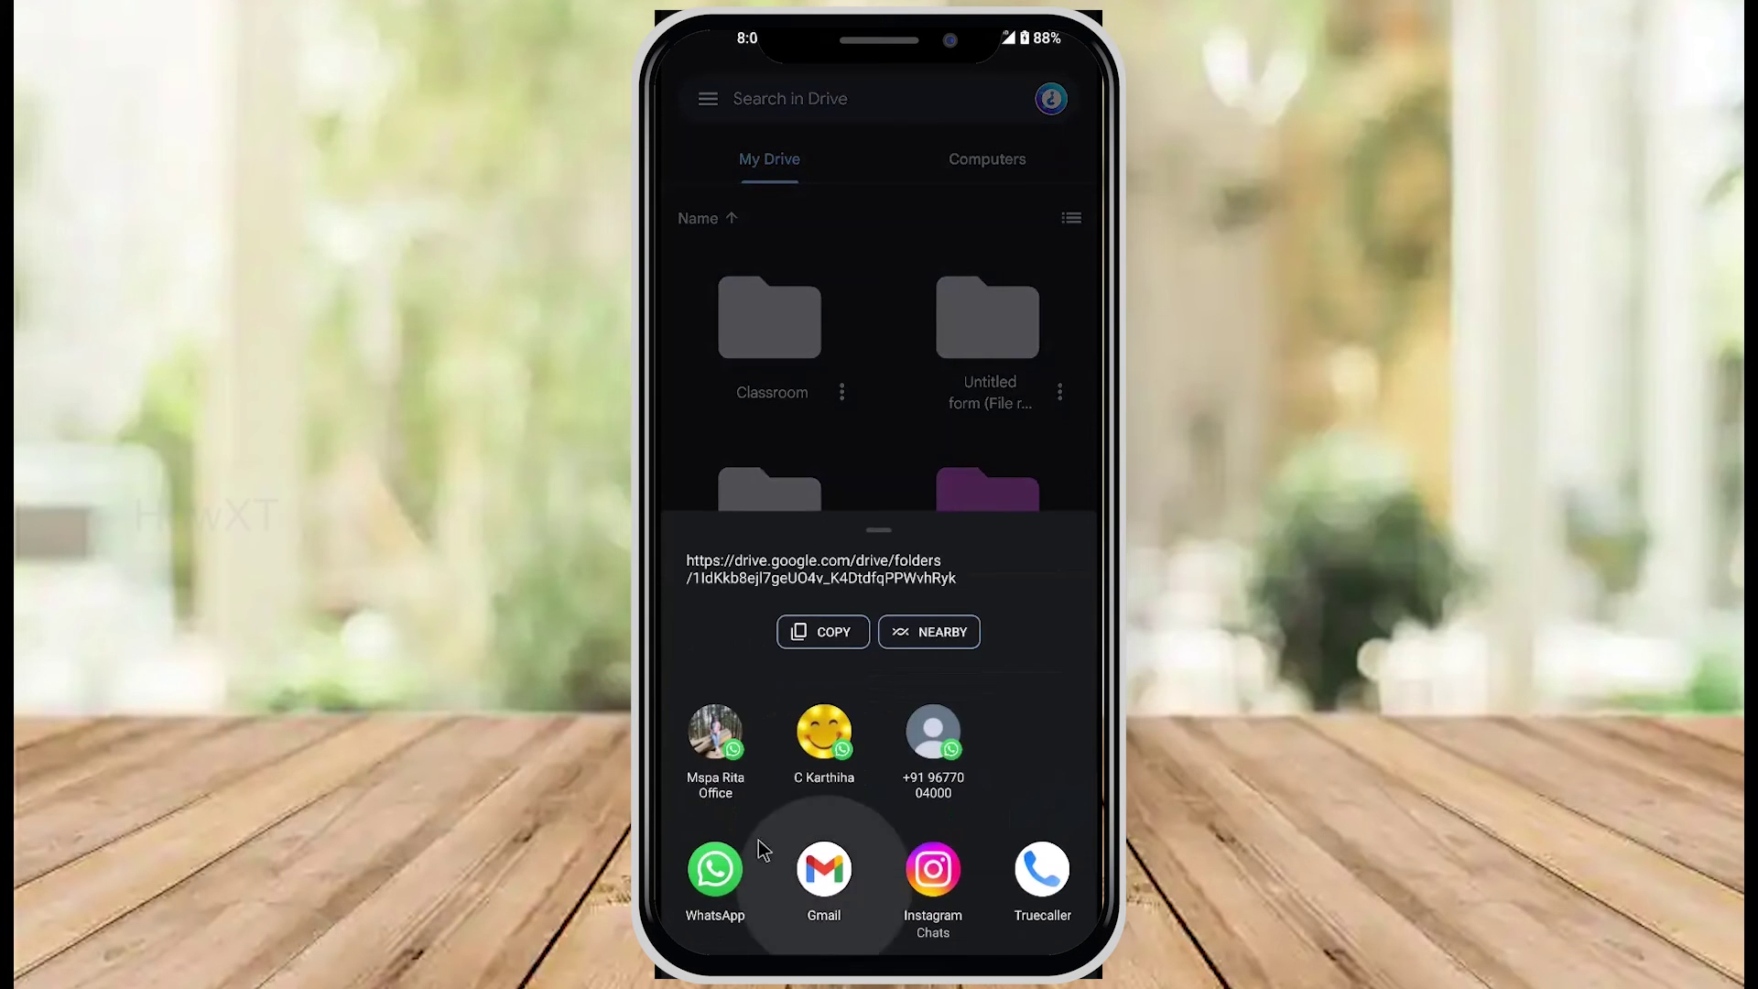
{"action": "left_click", "coordinate": [932, 346]}
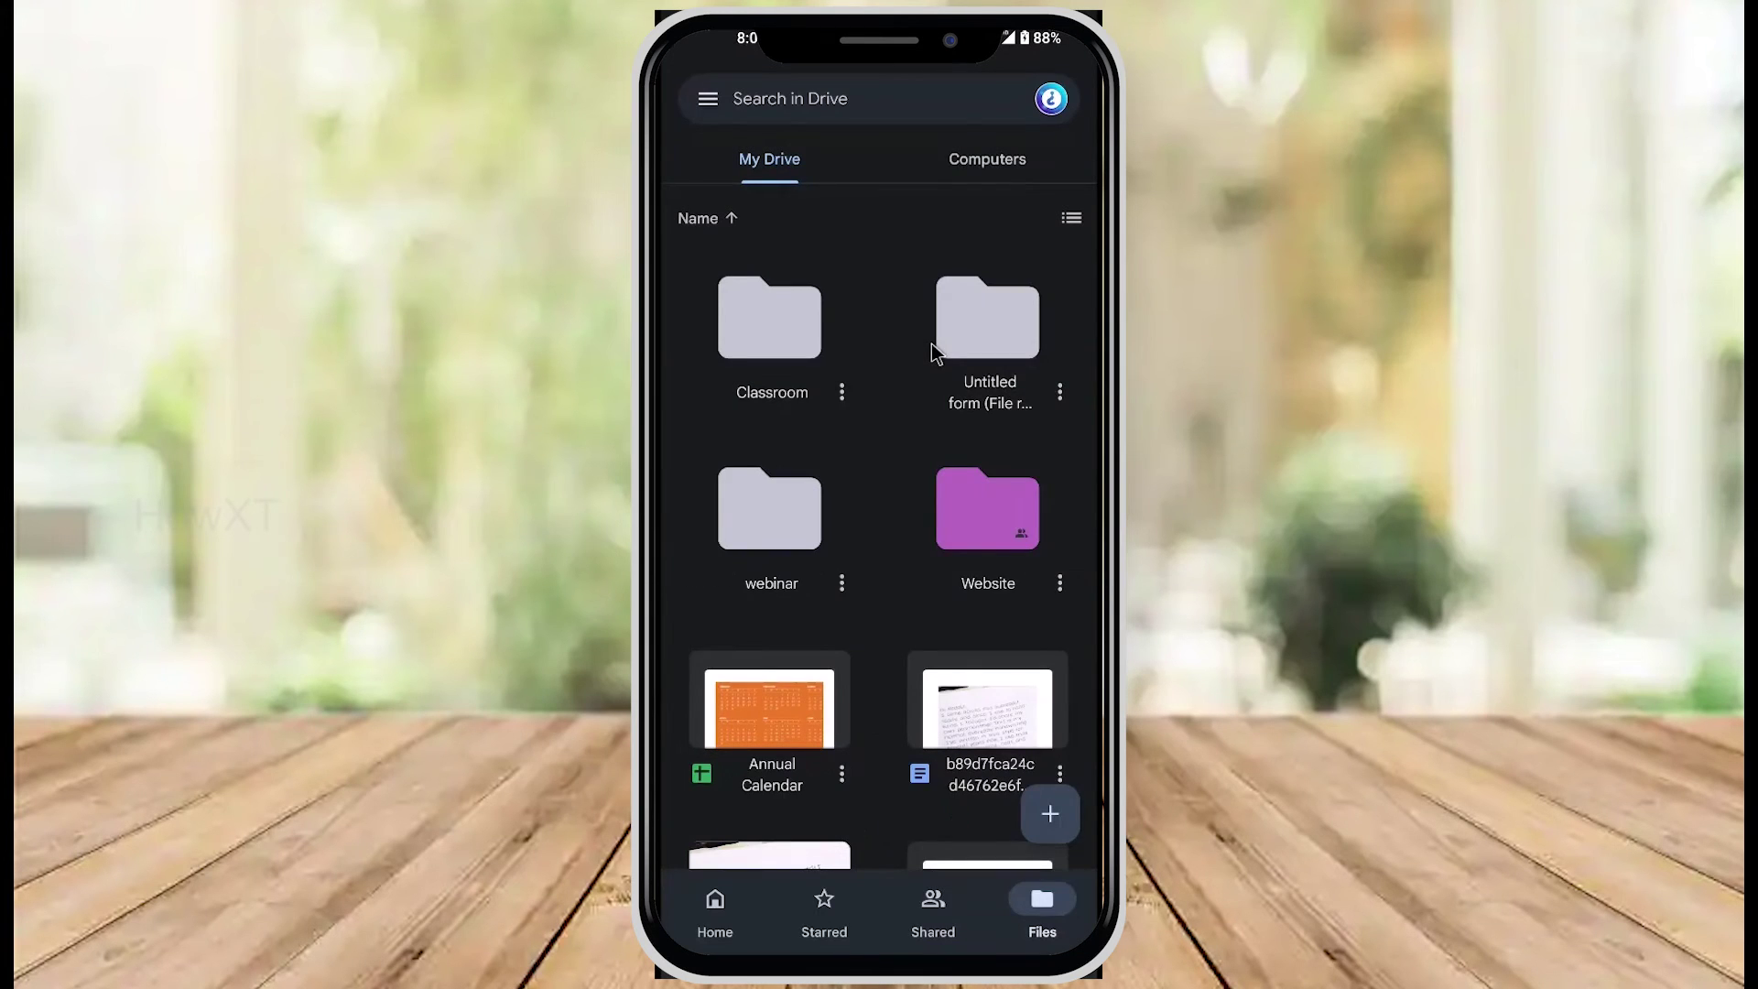
Step: Rename the Website folder as "Website uldate"
{"action": "left_click", "coordinate": [1055, 589]}
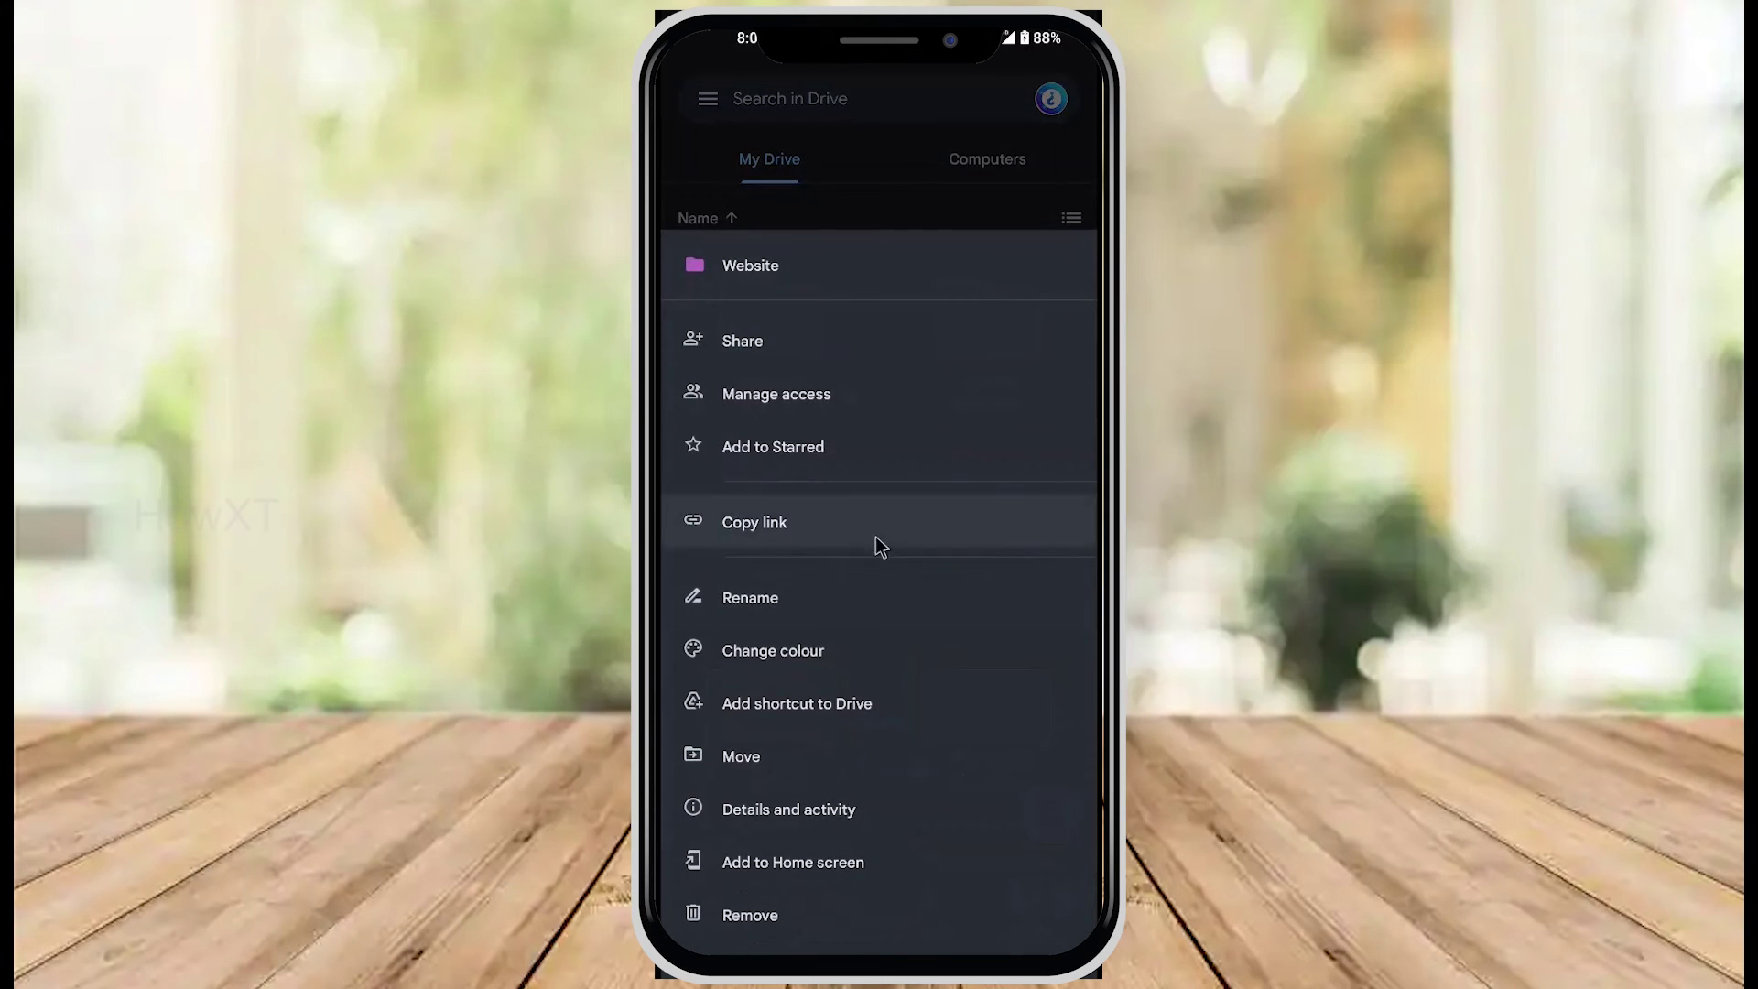
{"action": "left_click", "coordinate": [751, 598]}
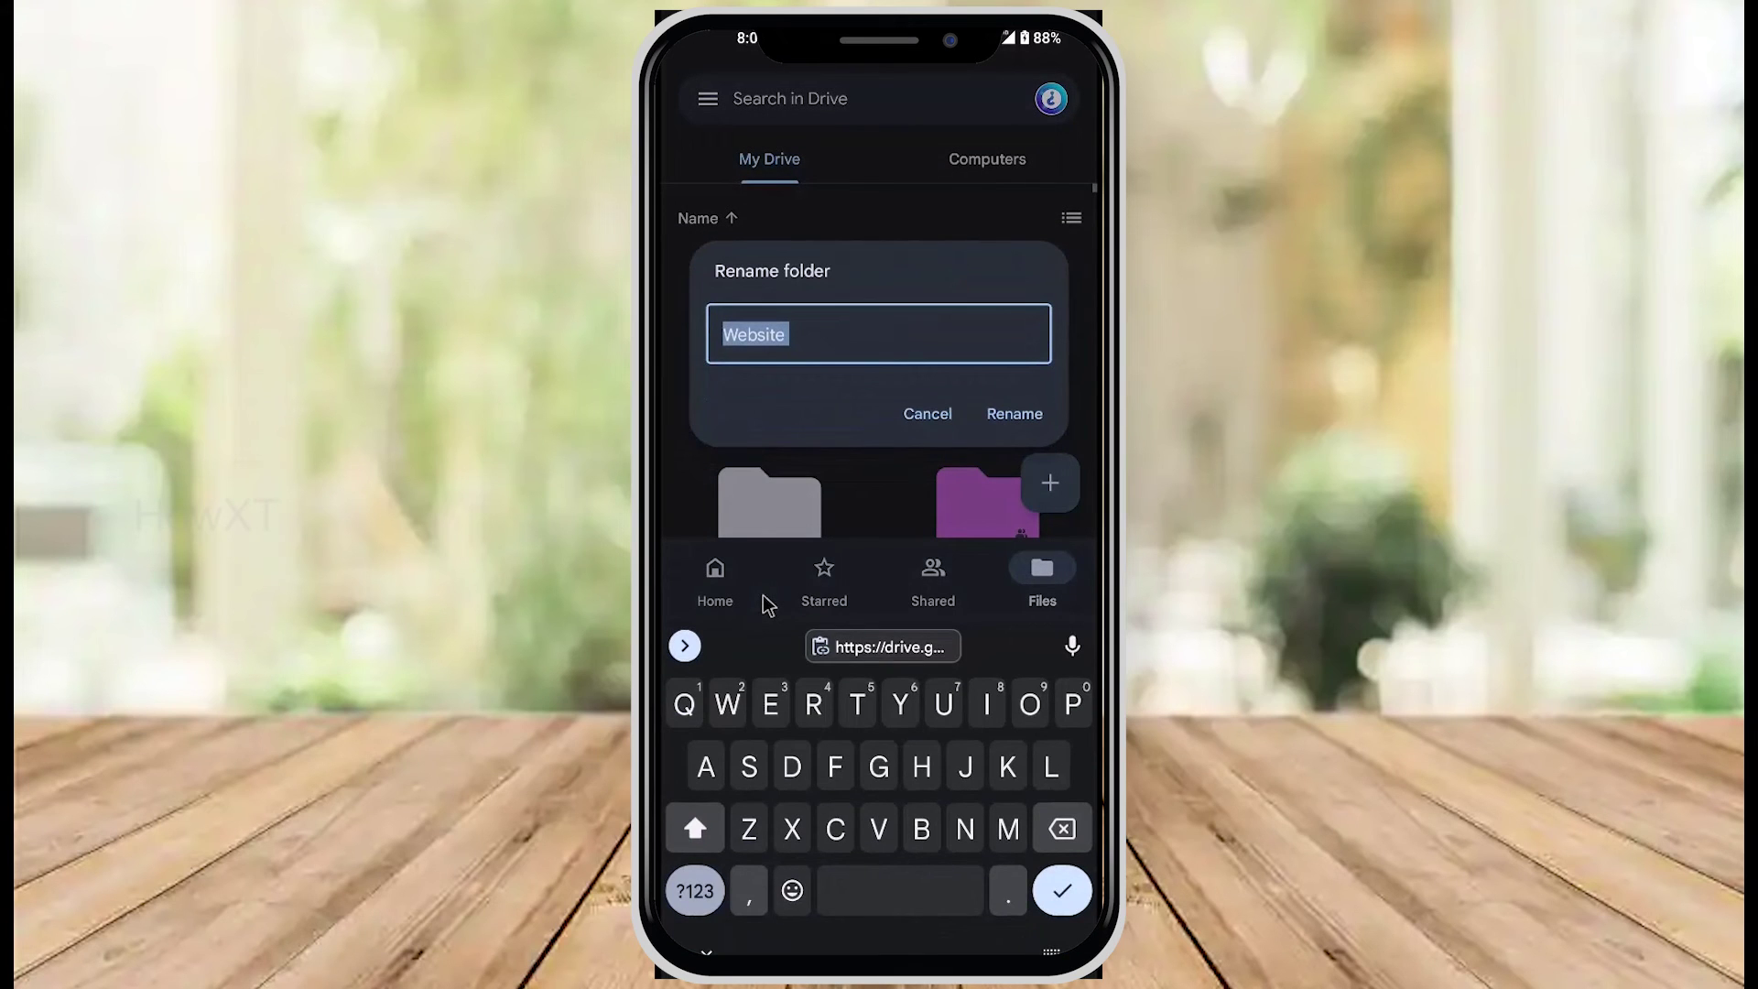
{"action": "type", "text": "ul"}
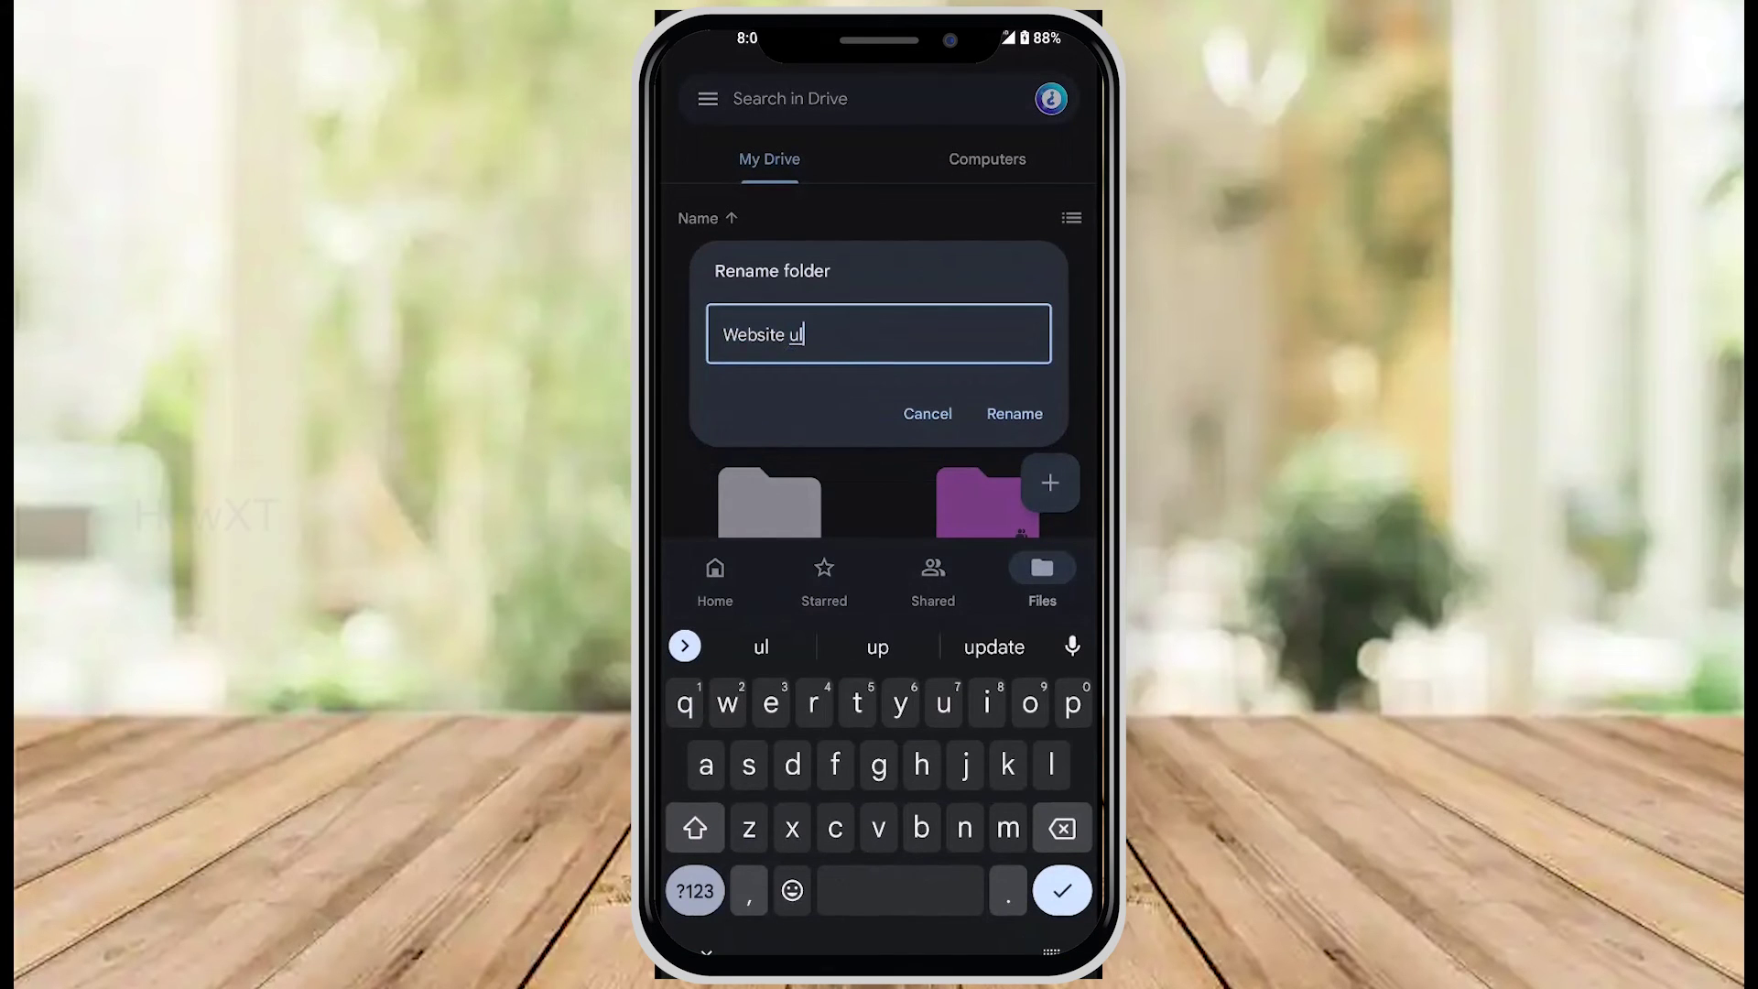
{"action": "type", "text": "date"}
{"action": "left_click", "coordinate": [1015, 413]}
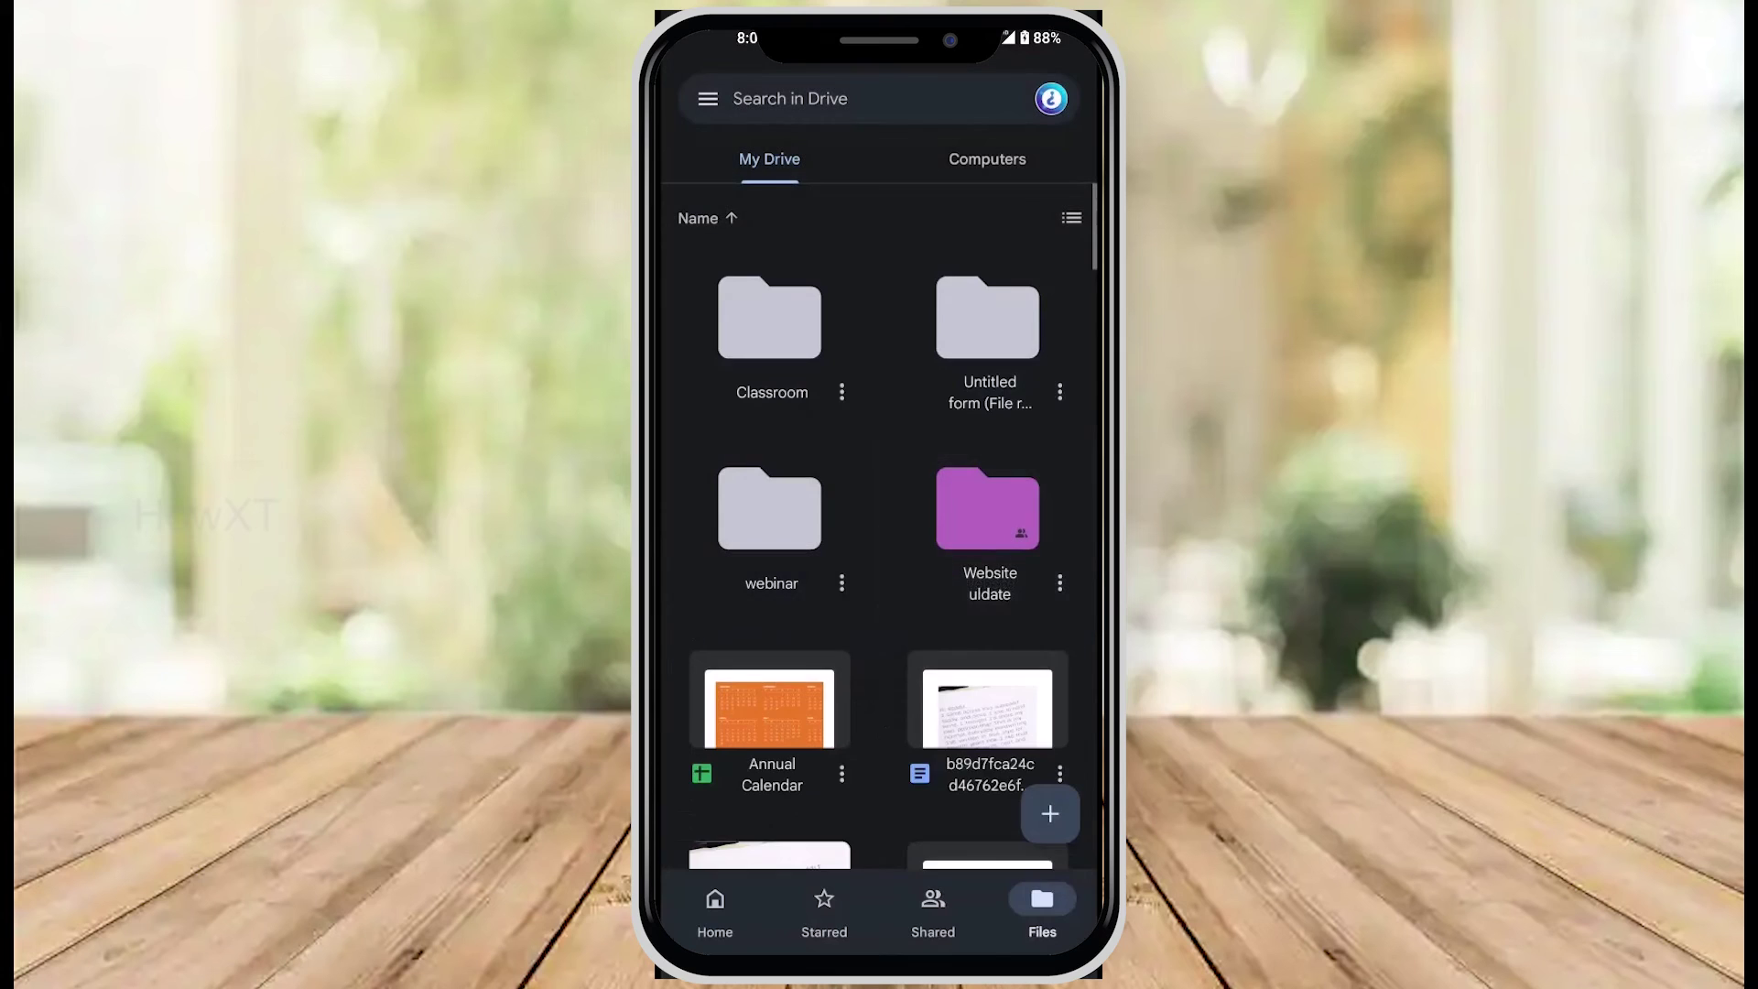
{"action": "left_click", "coordinate": [1059, 583]}
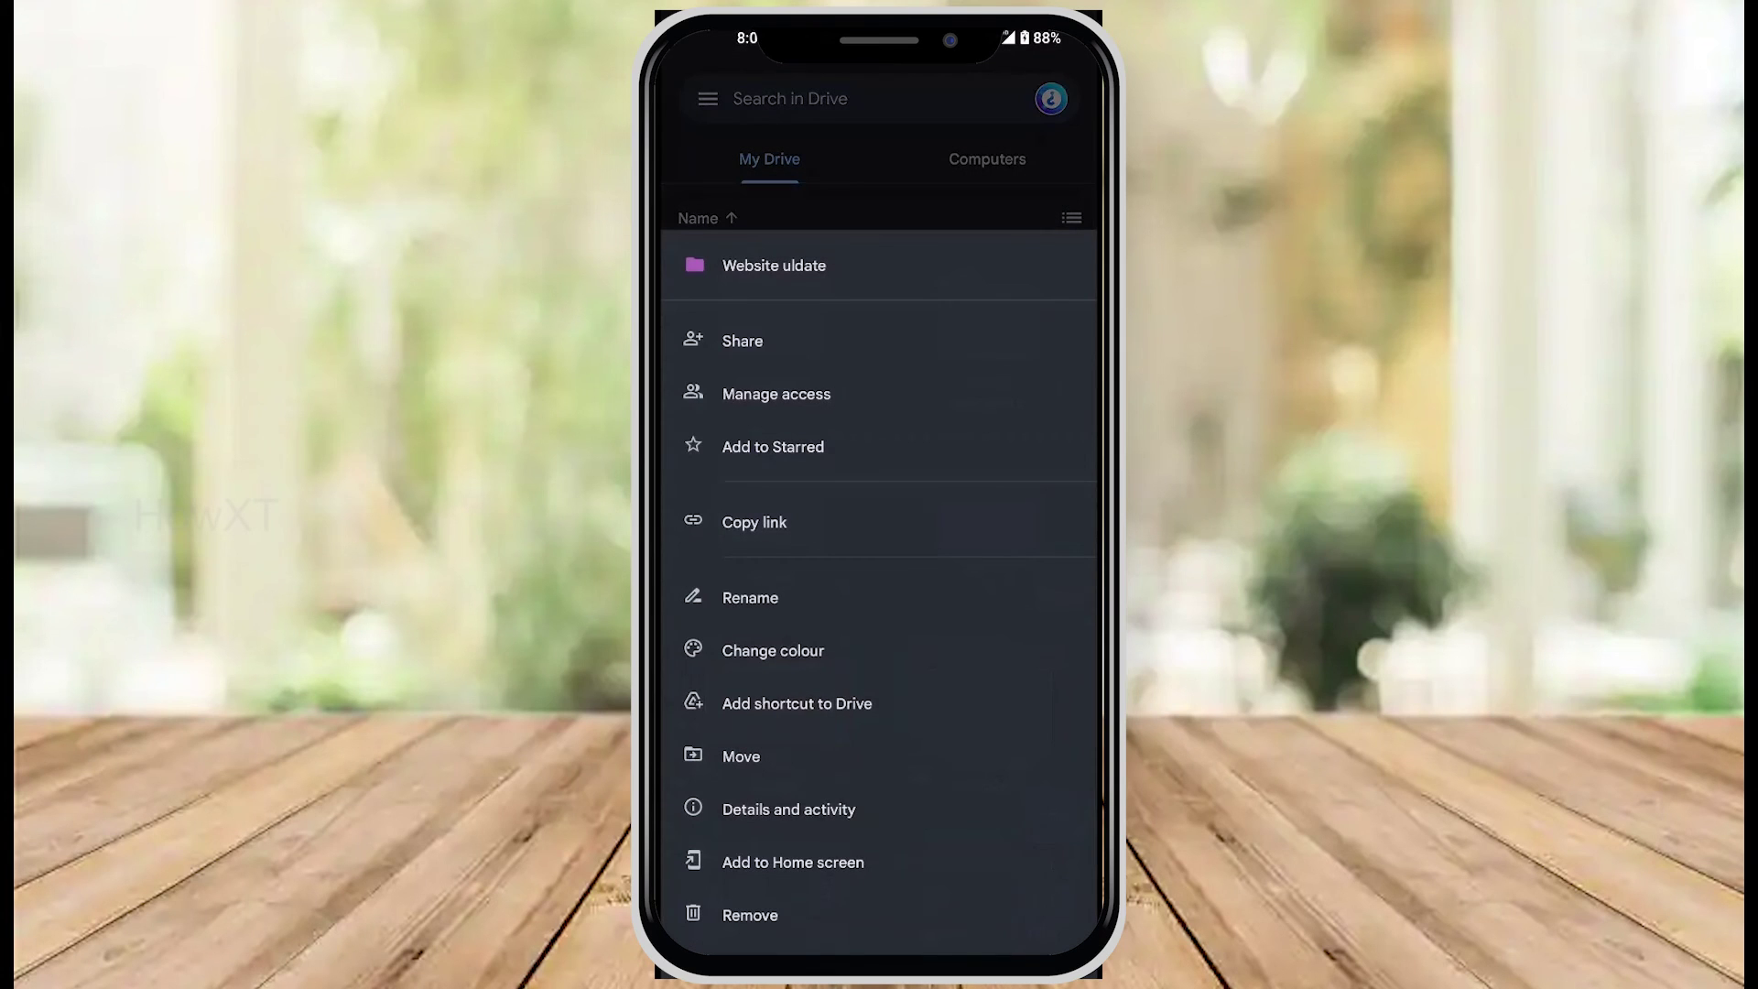
{"action": "left_click", "coordinate": [797, 703]}
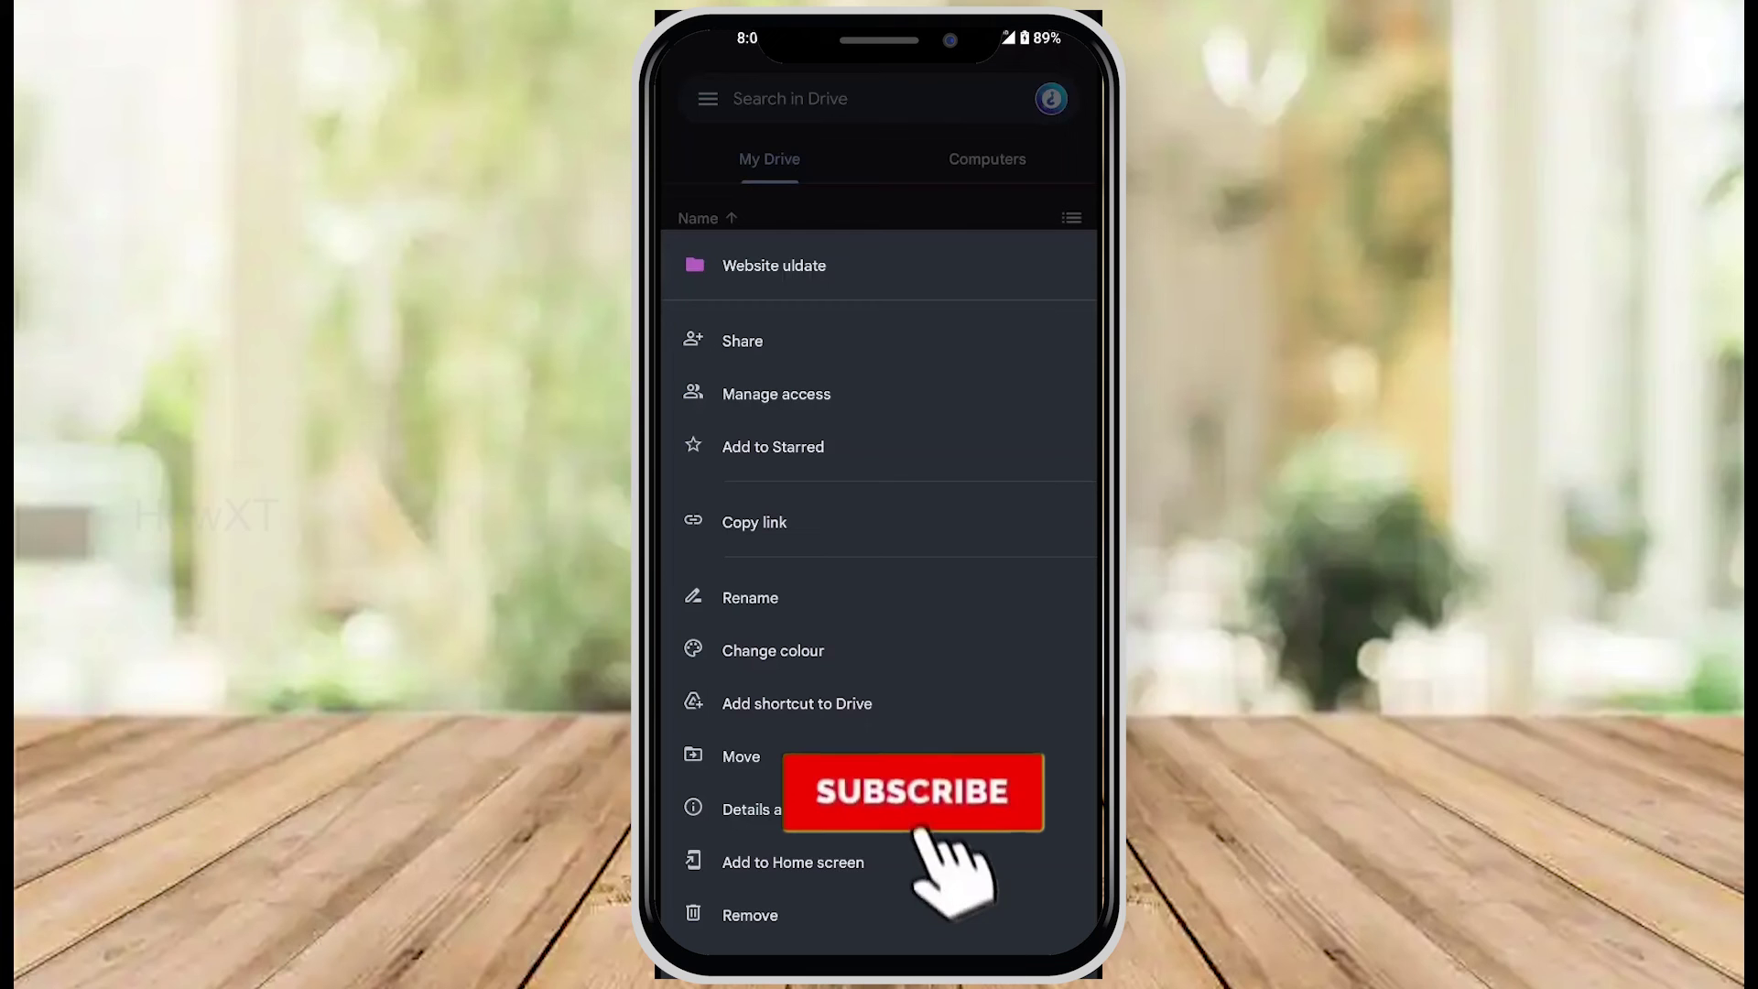
{"action": "key", "text": "Escape"}
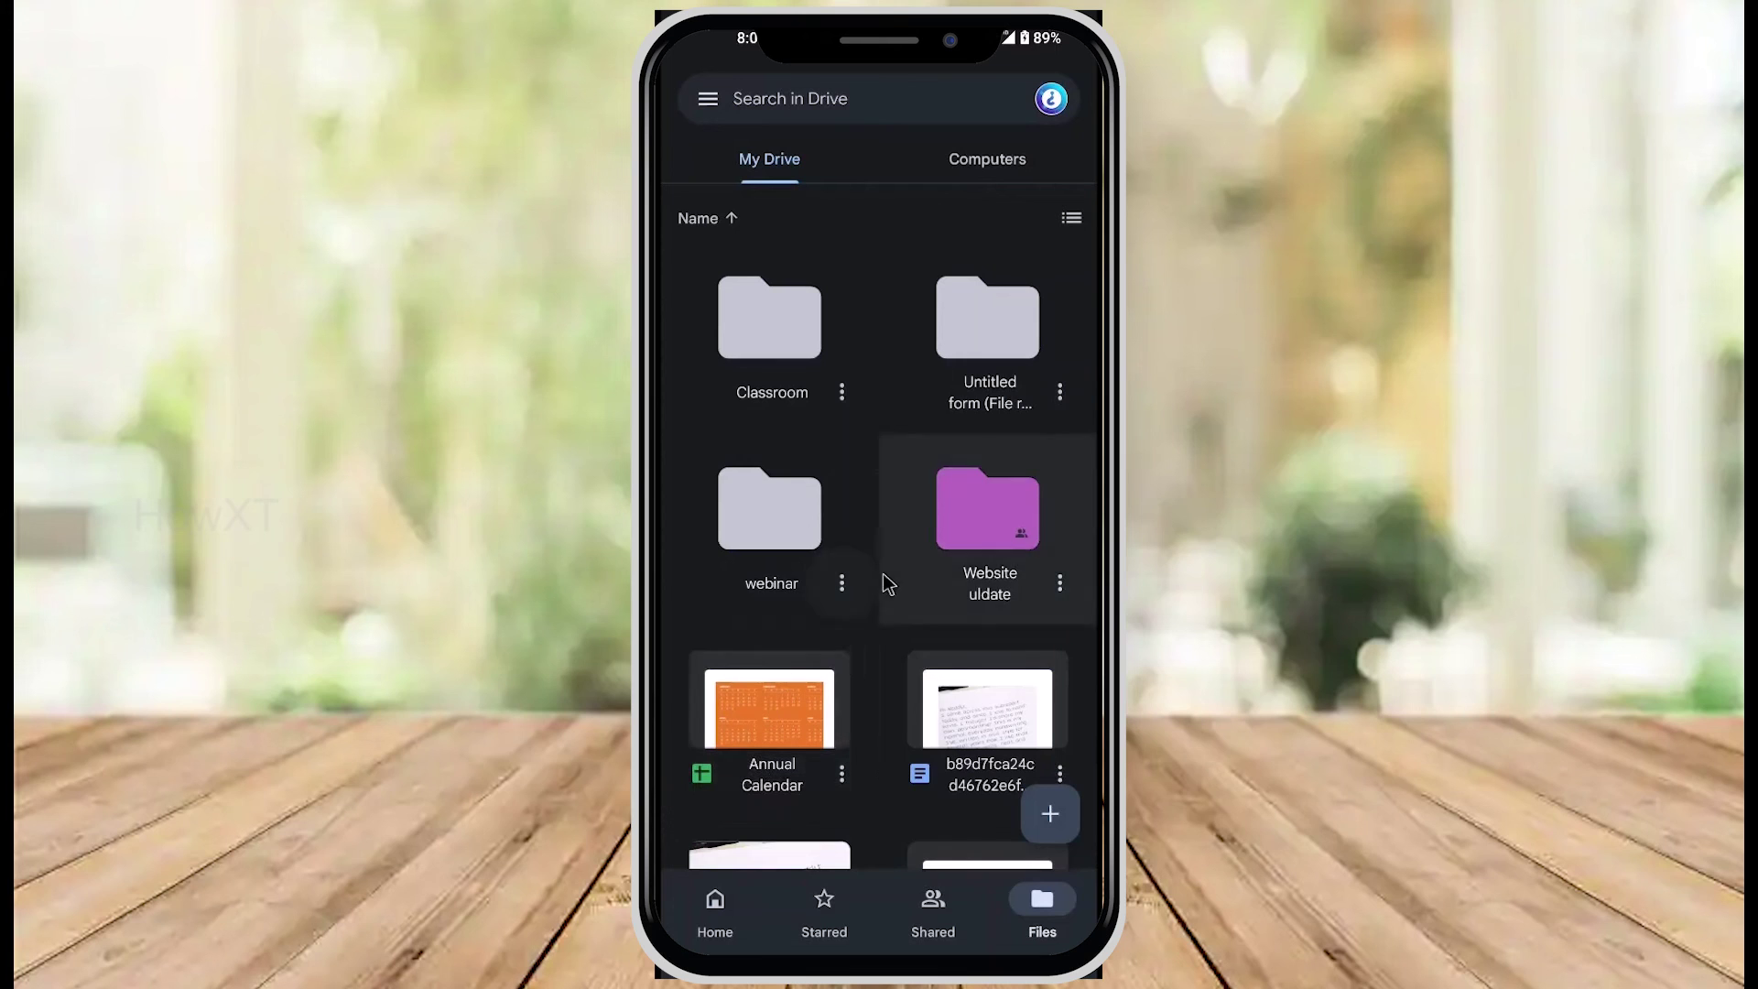
Step: Move the Annual Calendar spreadsheet from My Drive into the Website uldate folder, and check the folder's contents before returning to My Drive
{"action": "left_click", "coordinate": [834, 762]}
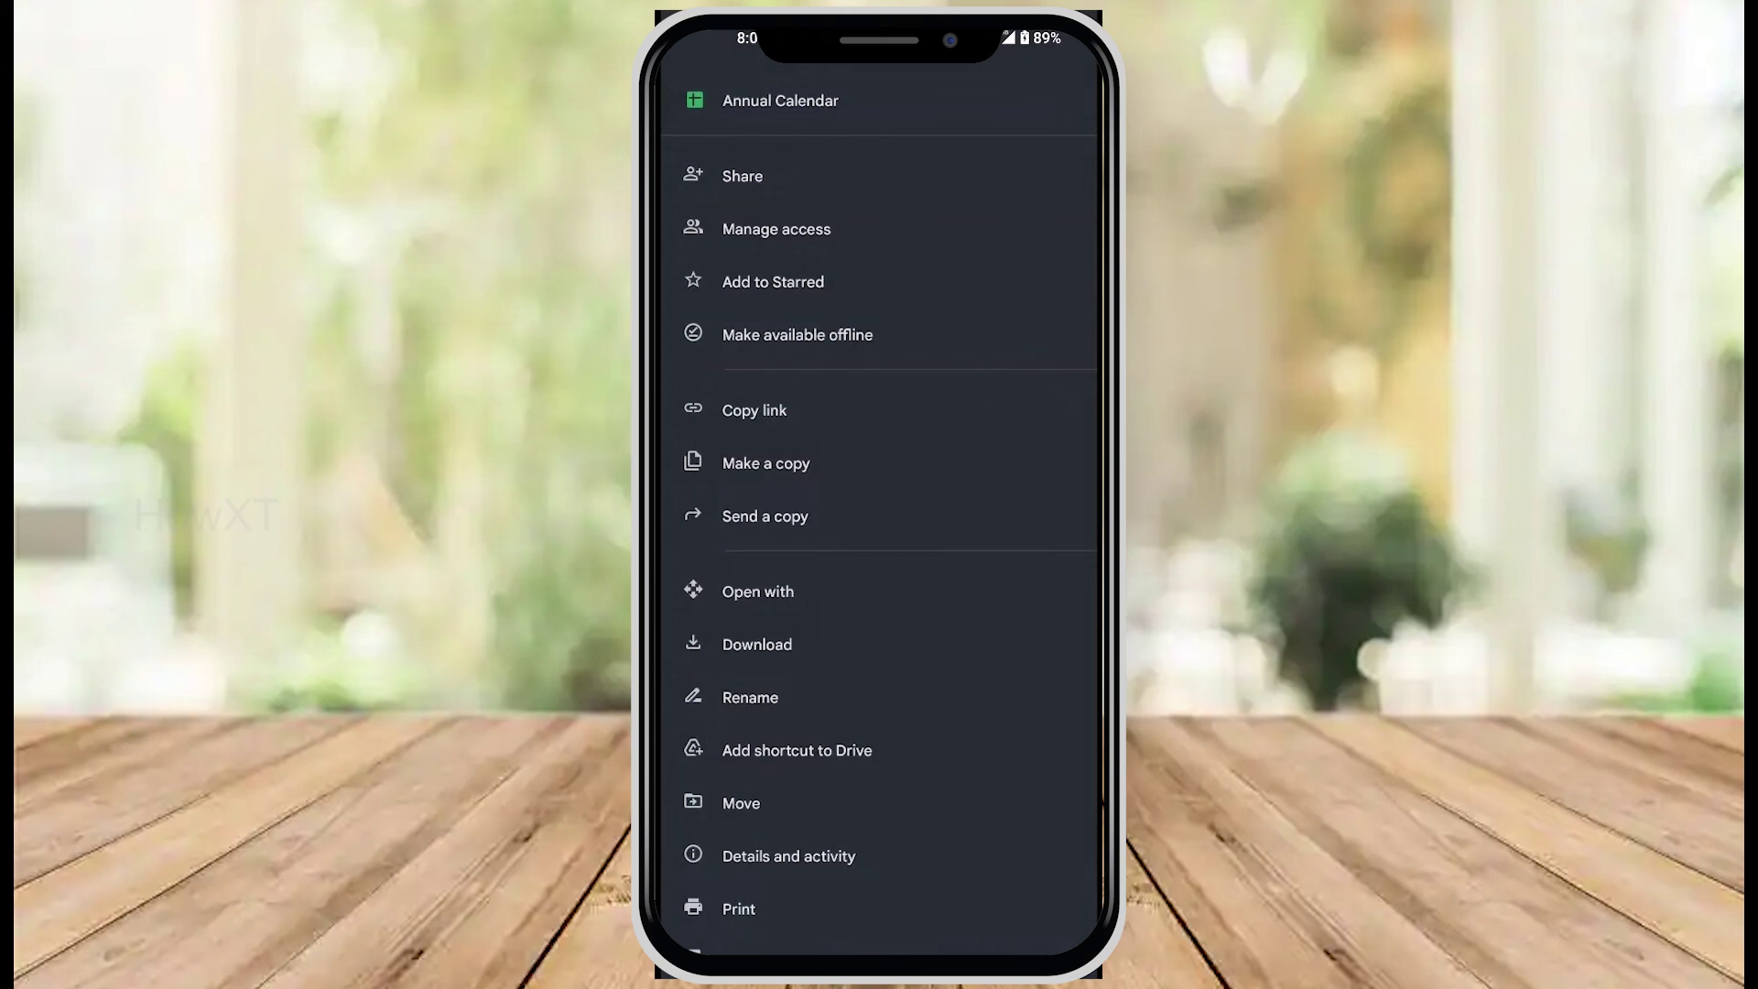
{"action": "left_click", "coordinate": [741, 802]}
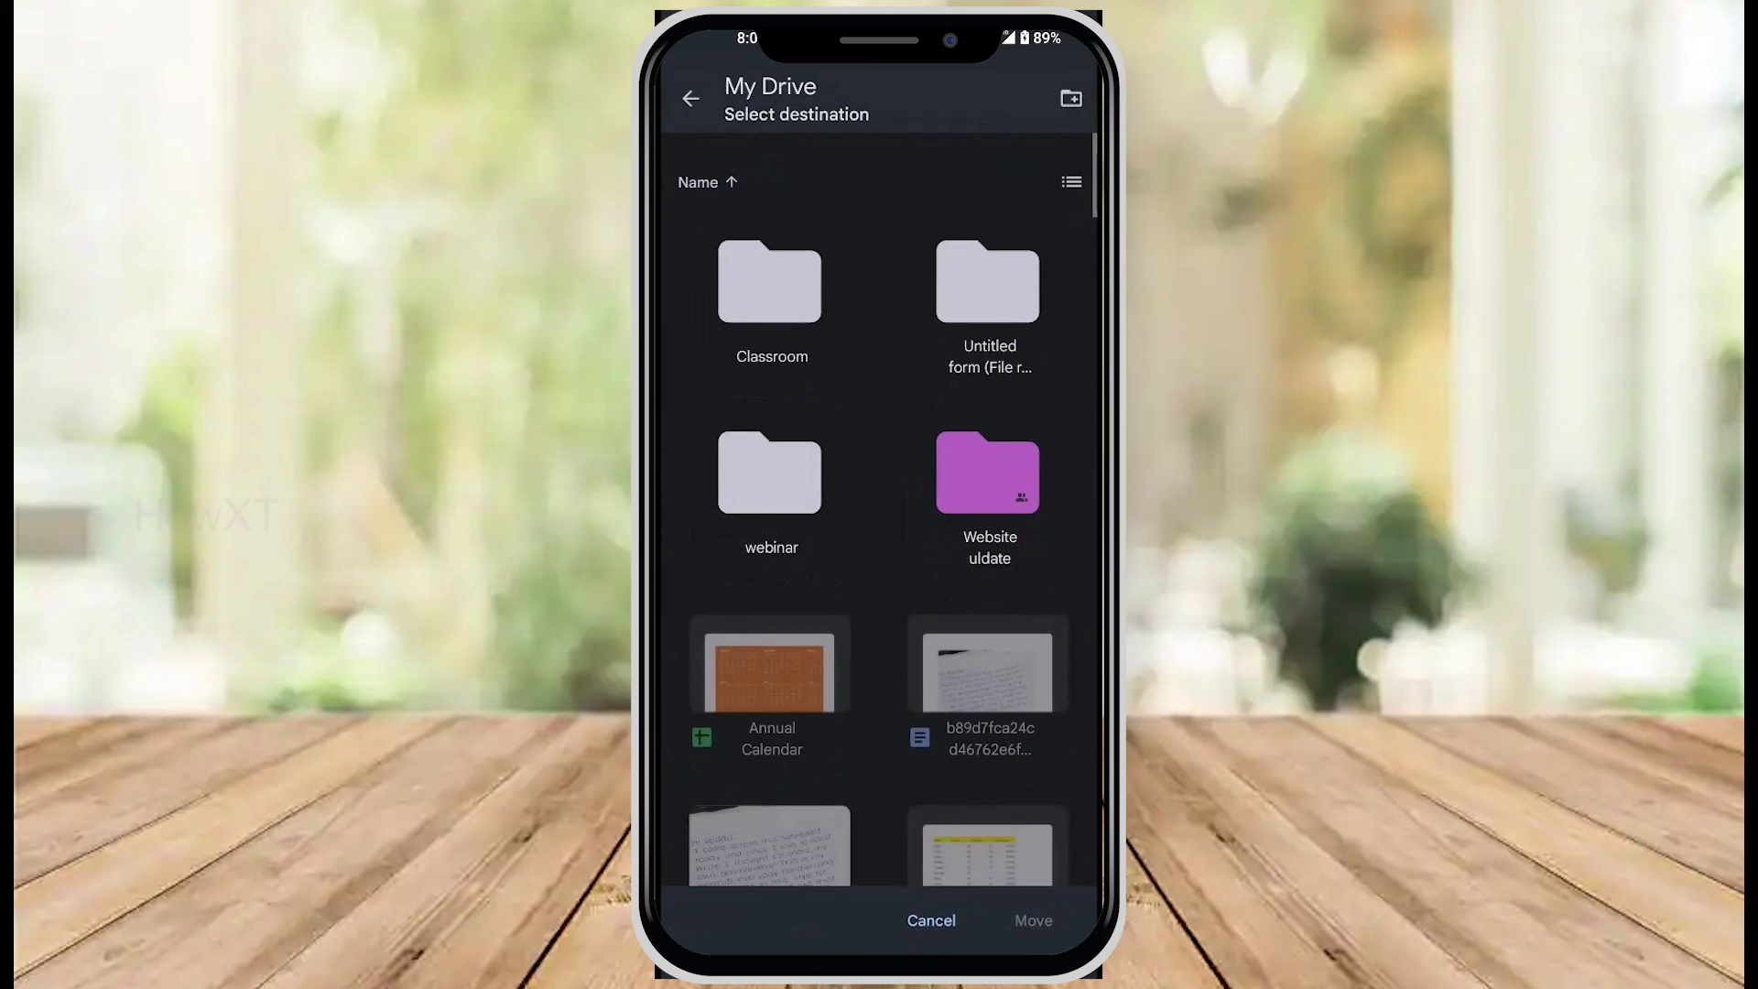
{"action": "left_click", "coordinate": [988, 498]}
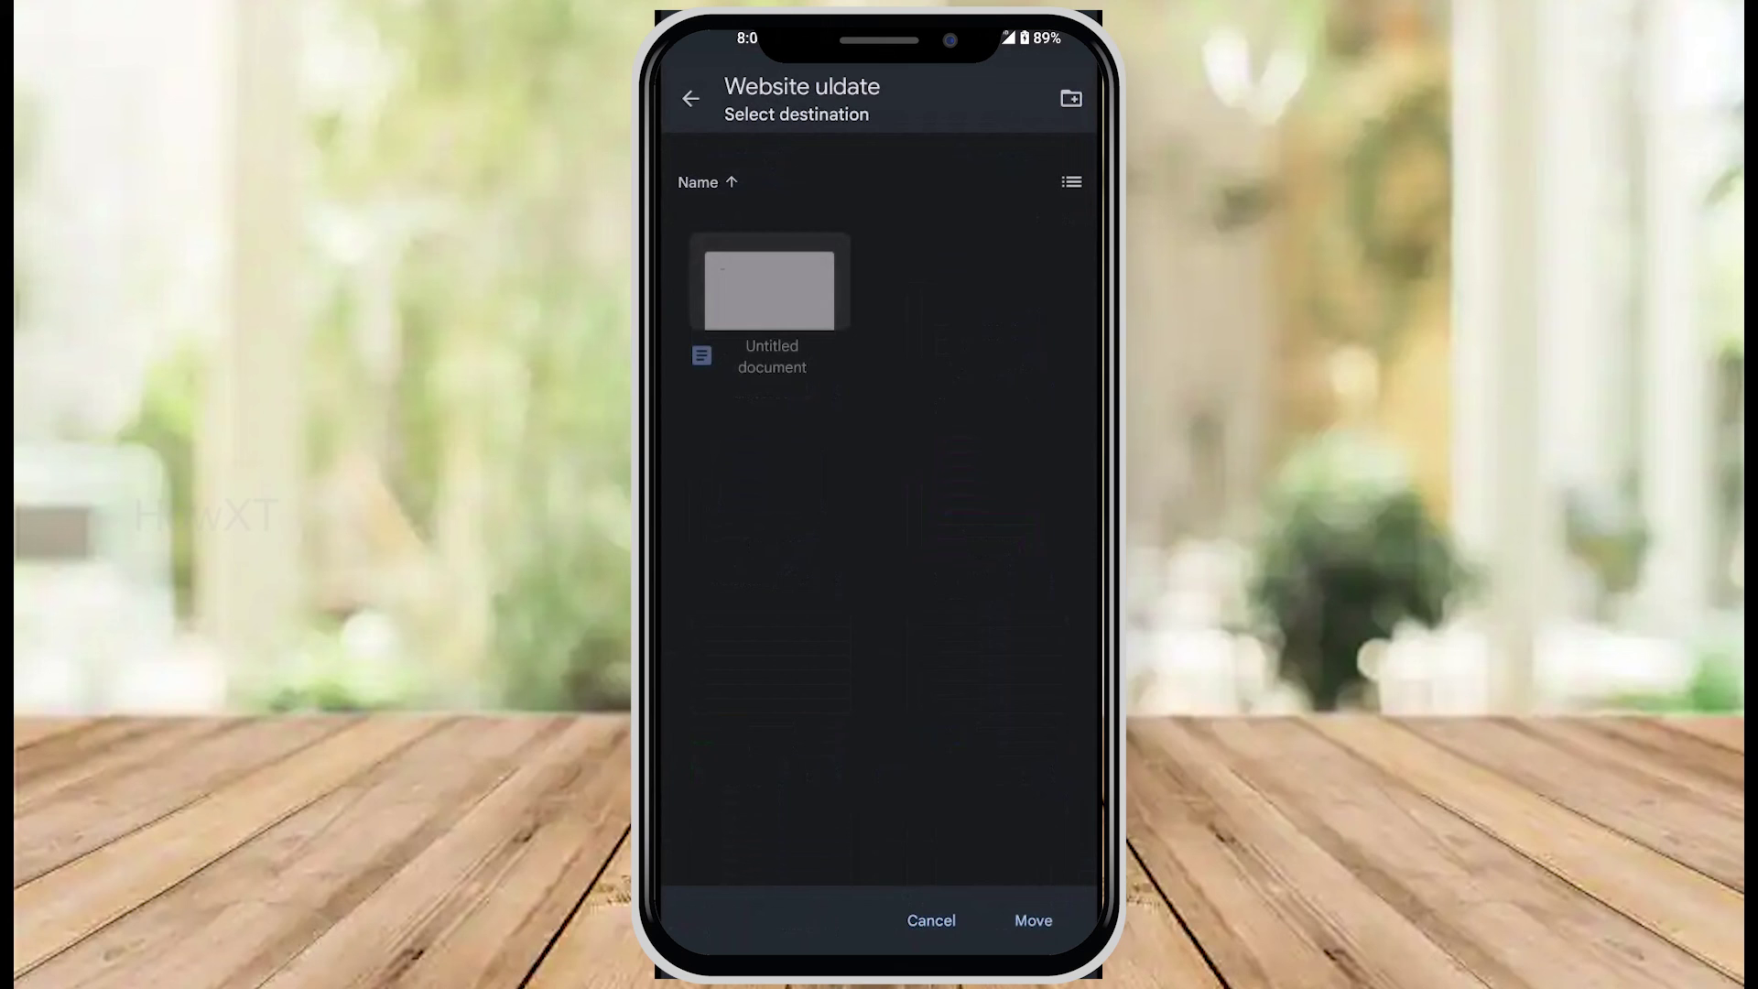
{"action": "left_click", "coordinate": [1033, 921]}
{"action": "left_click", "coordinate": [1016, 557]}
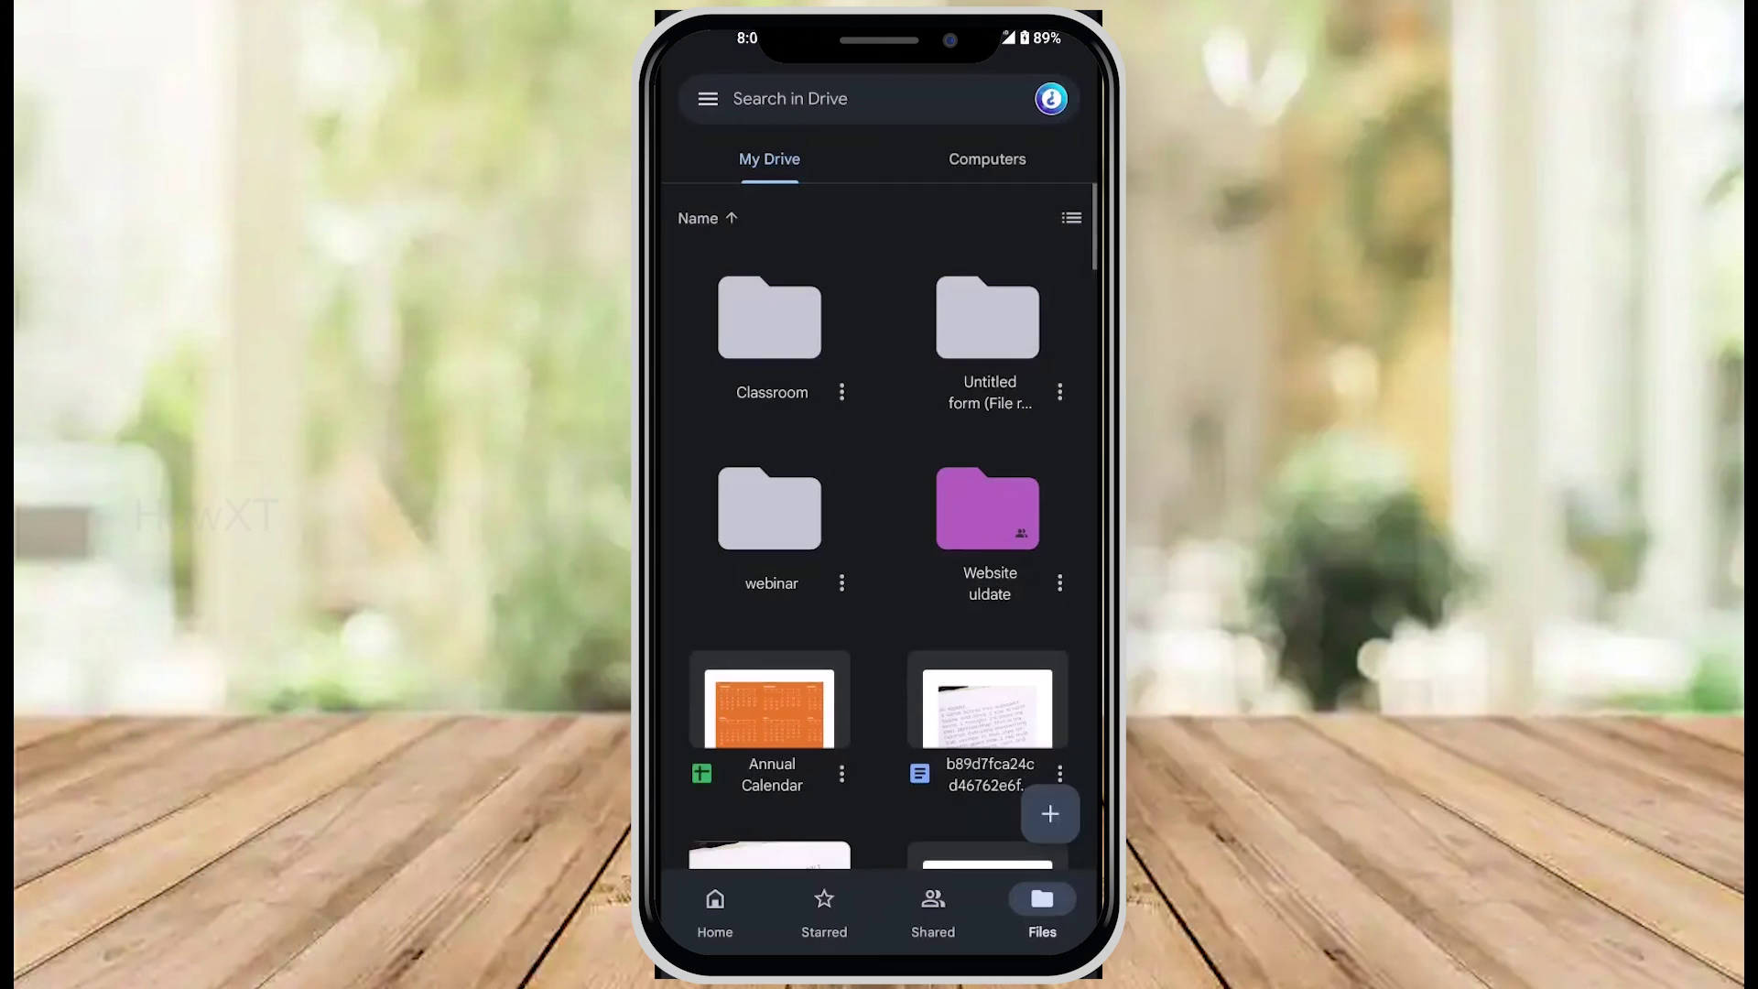
{"action": "left_click", "coordinate": [988, 509]}
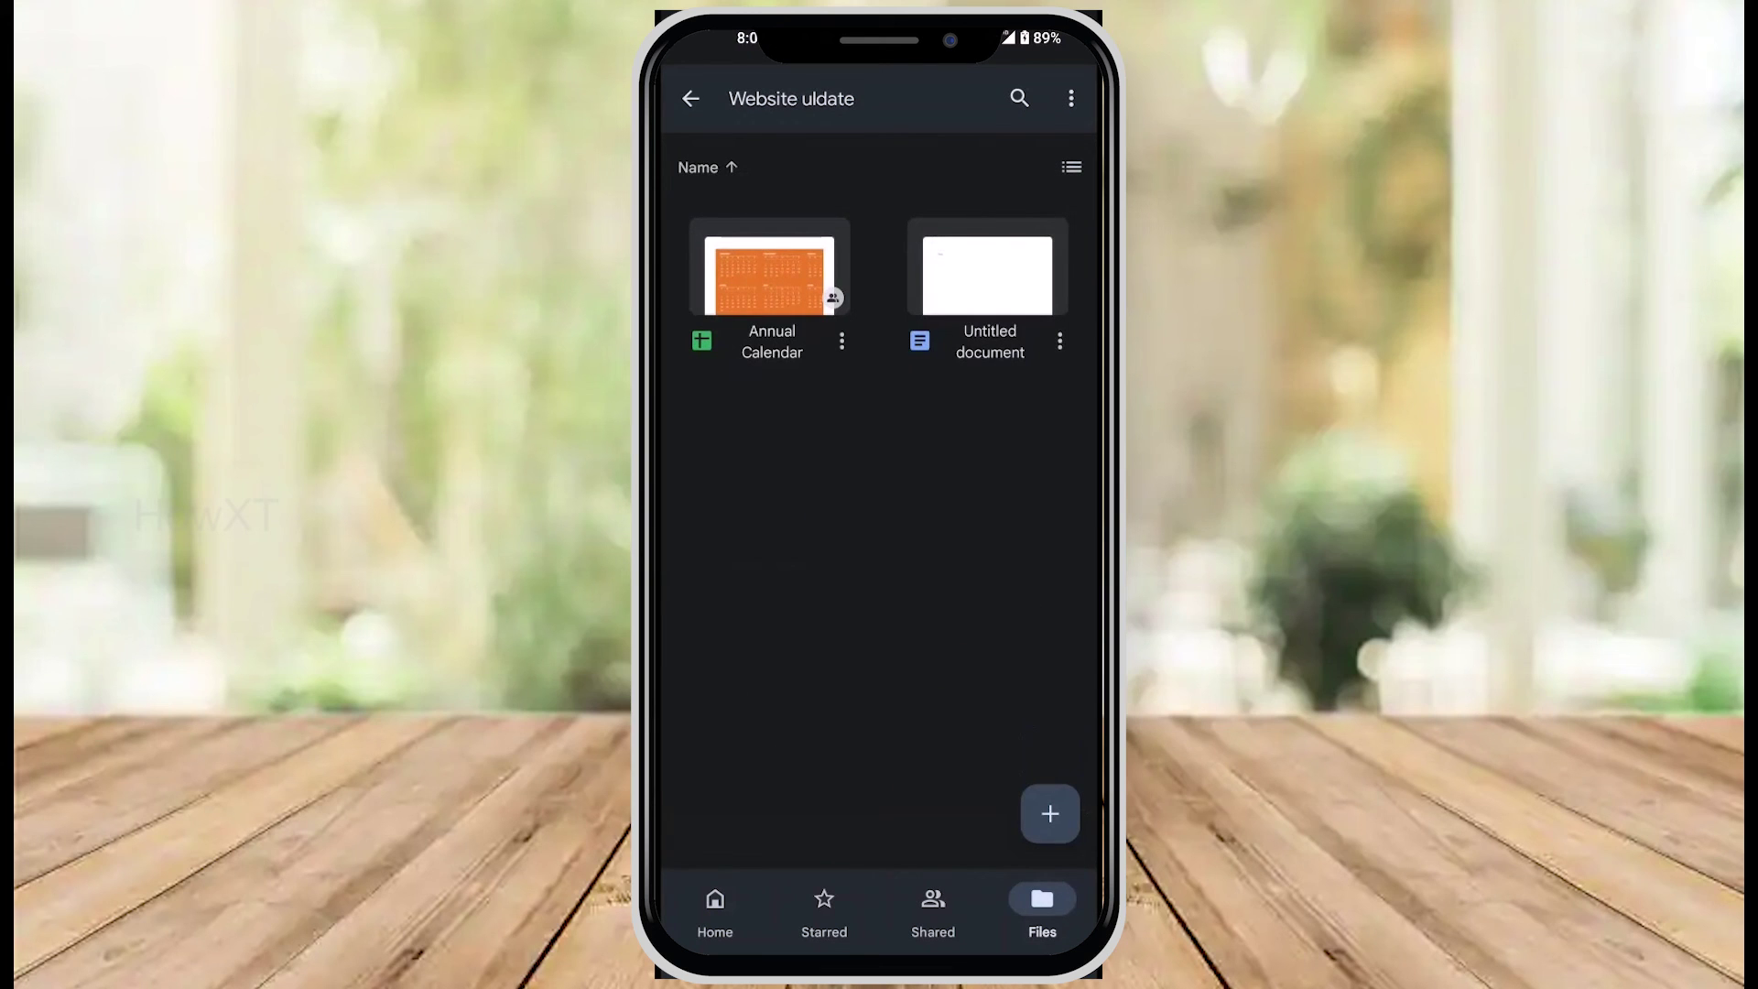
{"action": "left_click", "coordinate": [691, 98]}
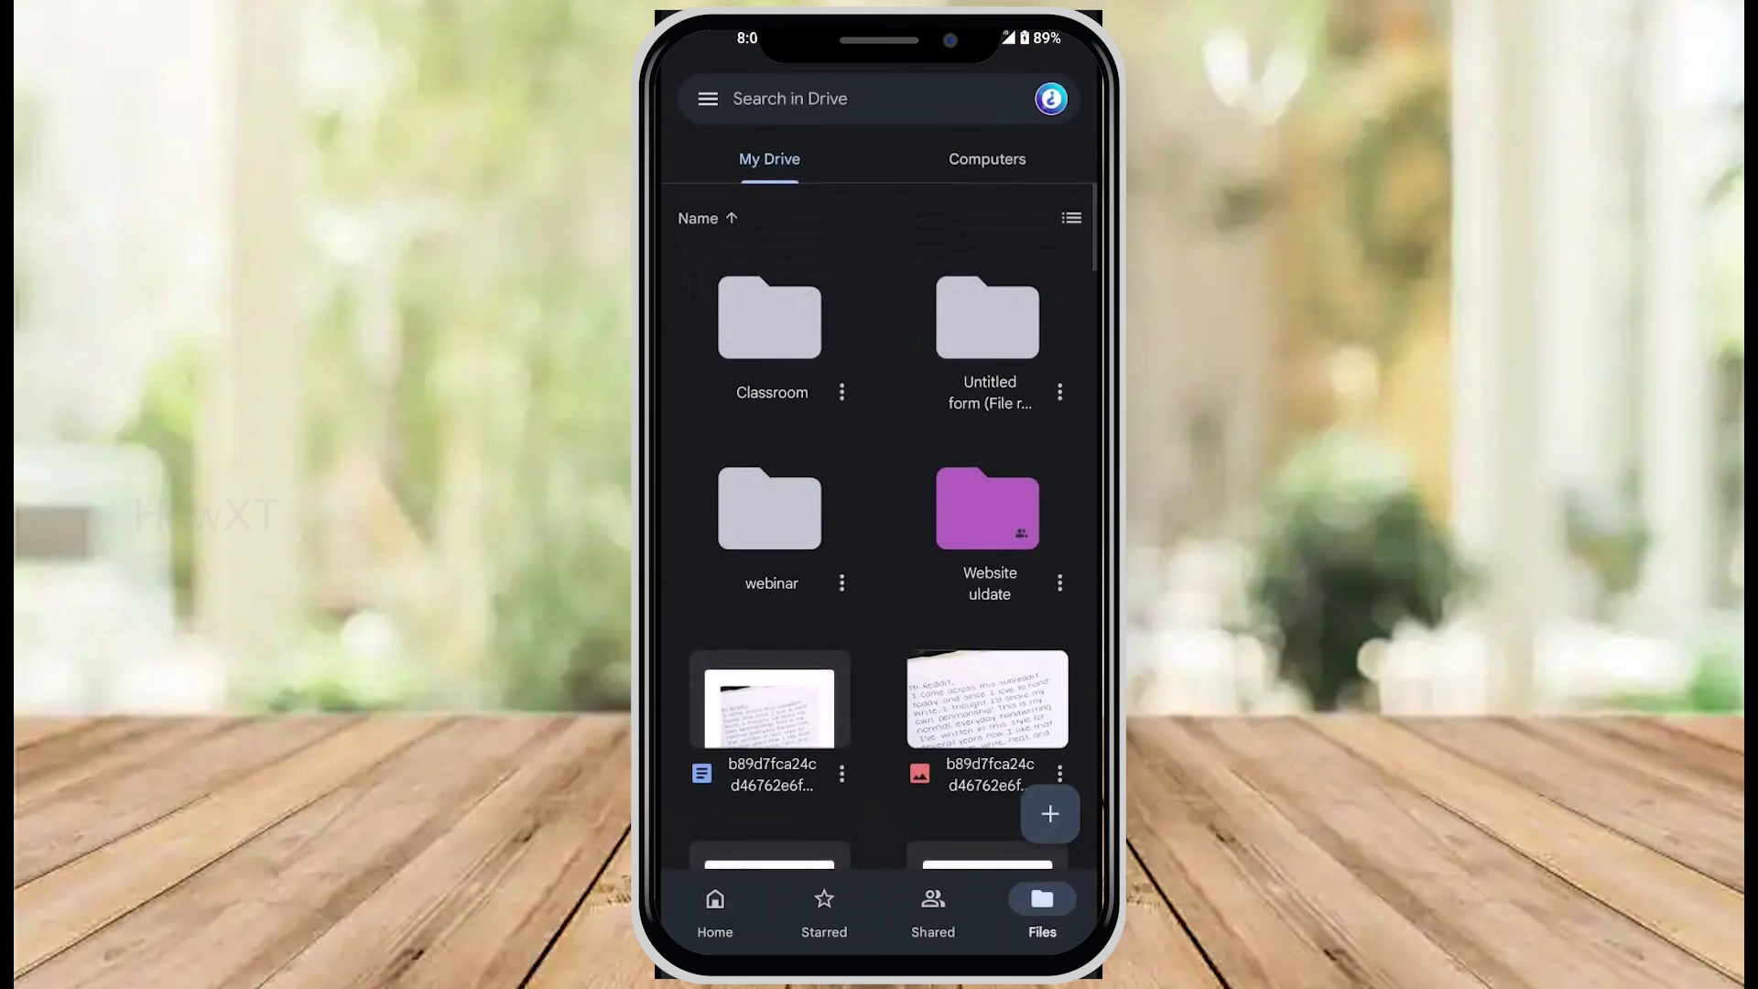